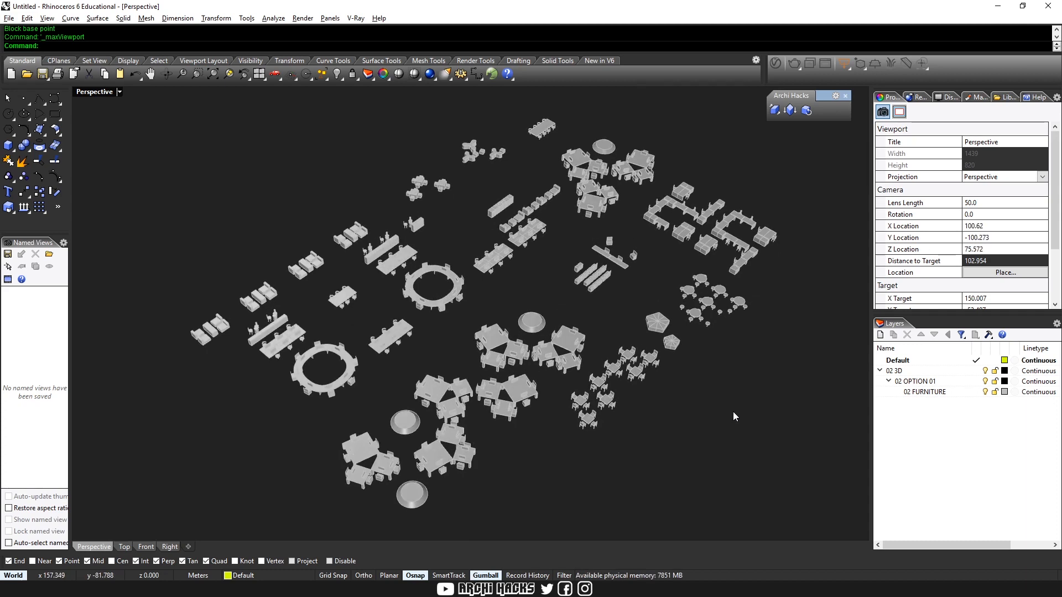
# Install the Archi Hacks.rhi package from the 20200111 Oblique folder for the current user only
pyautogui.moveTo(607, 360); pyautogui.dragTo(704, 419, button='right')
pyautogui.hotkey('ctrl', 'm')
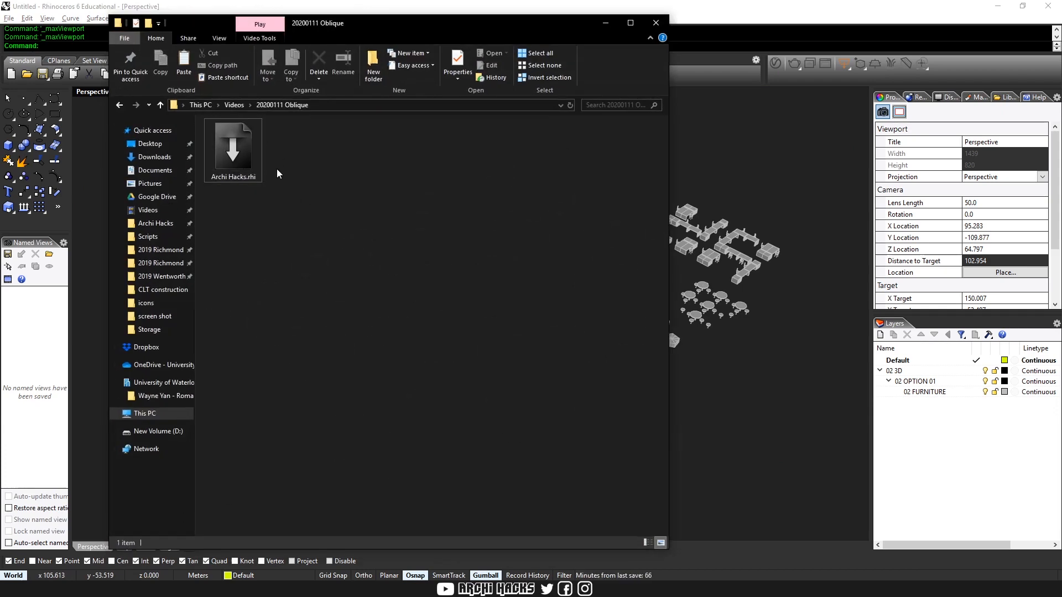
pyautogui.doubleClick(233, 148)
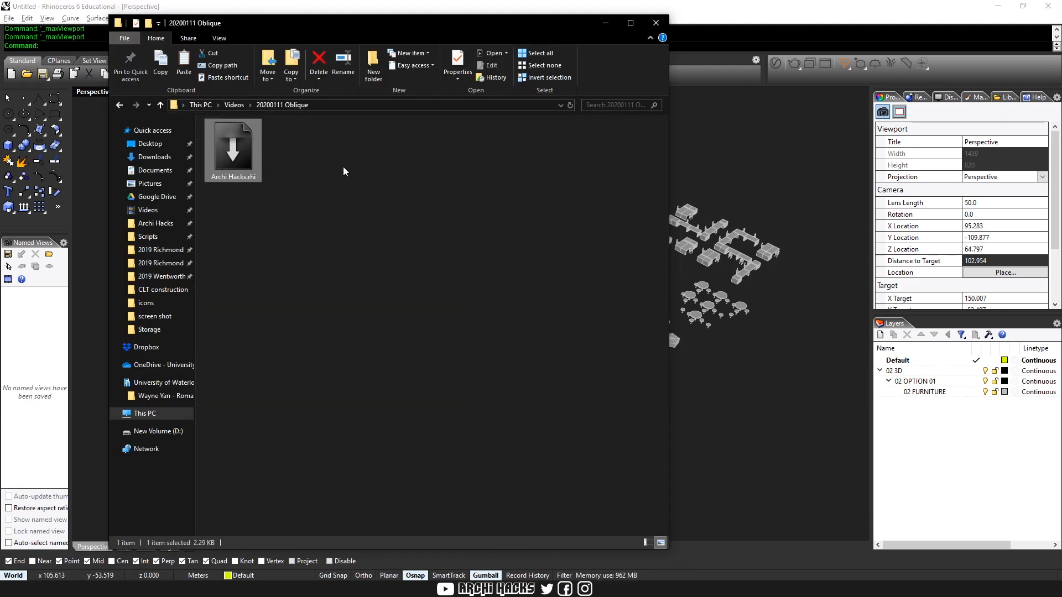
pyautogui.doubleClick(240, 163)
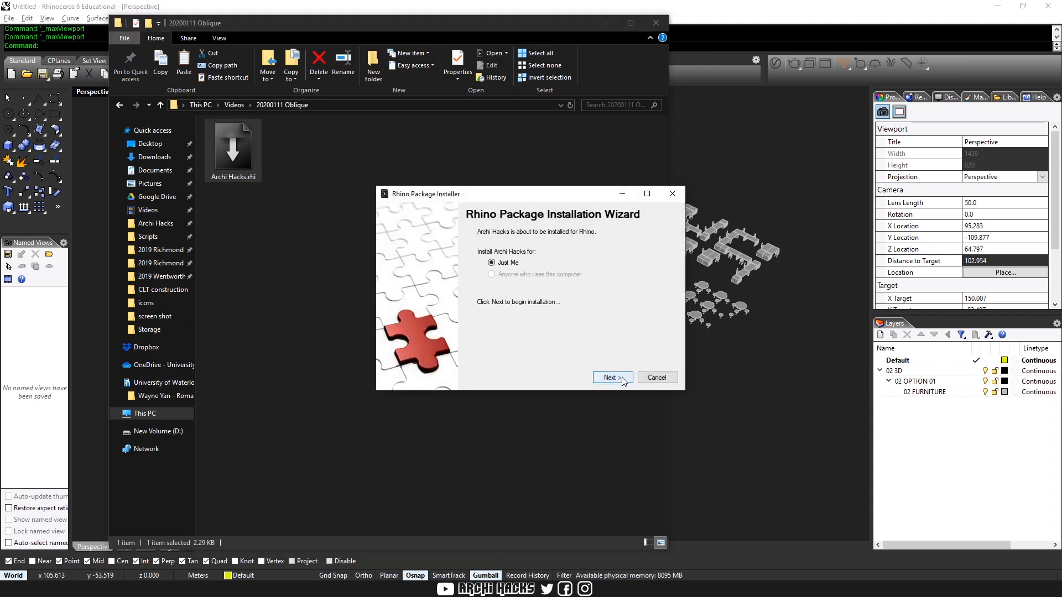
pyautogui.click(611, 378)
pyautogui.click(623, 380)
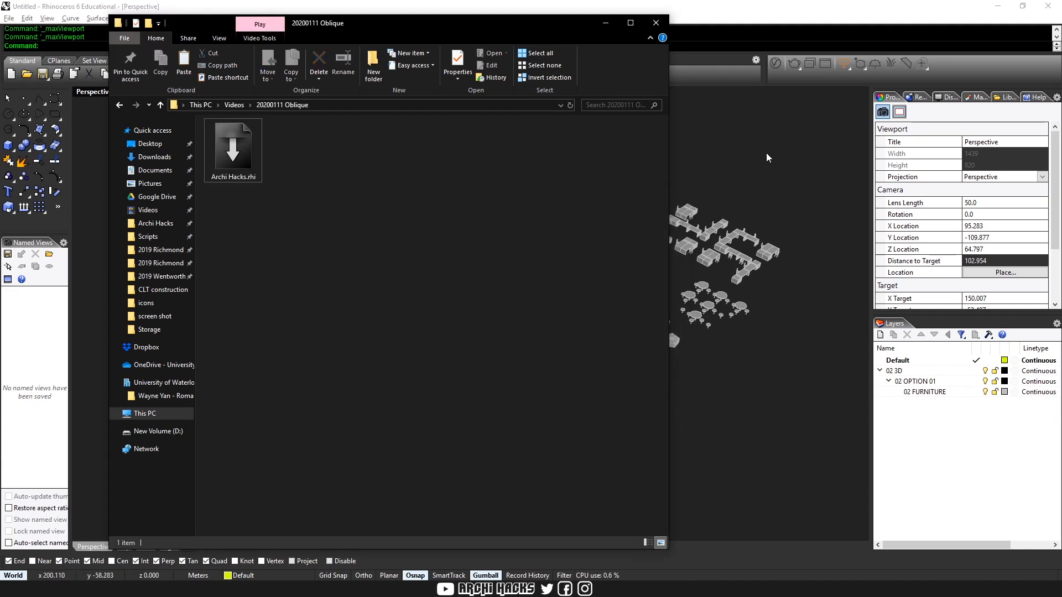
pyautogui.click(691, 139)
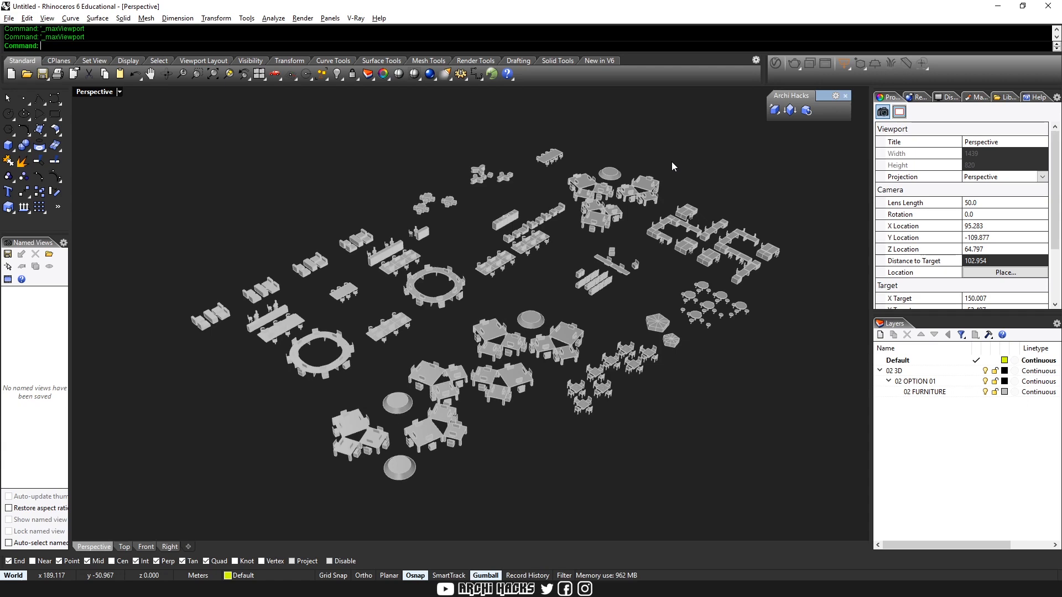
# Convert all the furniture objects to an elevation oblique with the ObliqueElevation command
pyautogui.hotkey('ctrl', 'm')
pyautogui.hotkey('ctrl', 'a')
pyautogui.press('Escape')
pyautogui.moveTo(810, 296); pyautogui.dragTo(520, 119)
pyautogui.press('Escape')
pyautogui.click(774, 110)
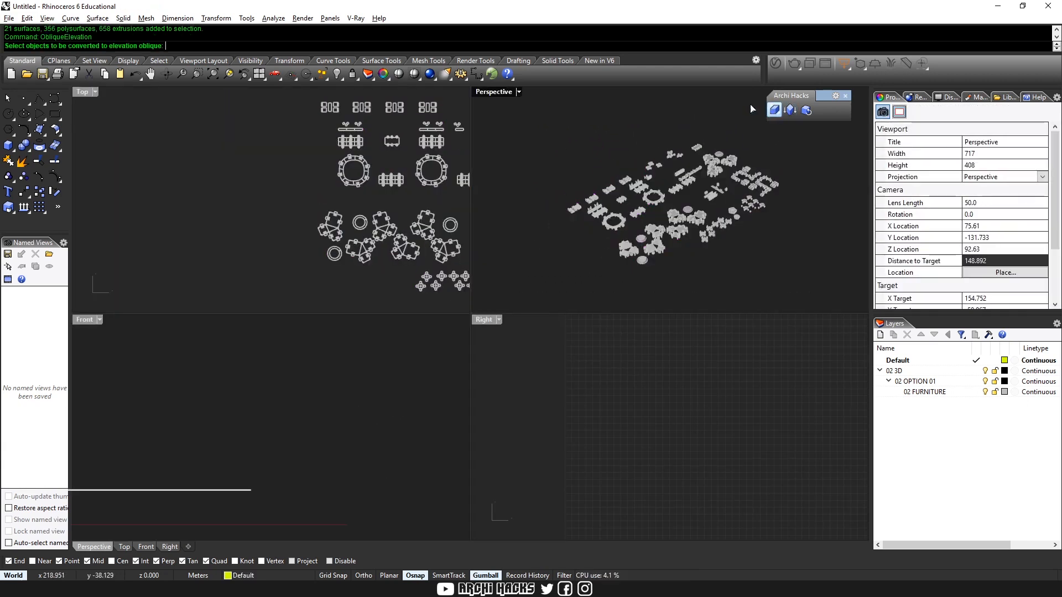
pyautogui.moveTo(783, 271); pyautogui.dragTo(505, 124)
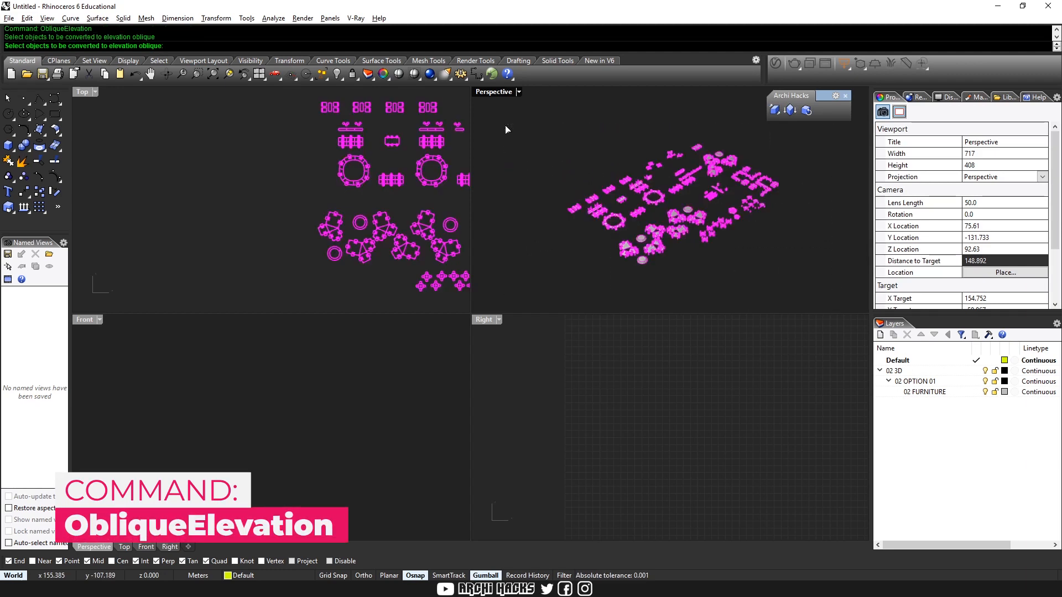
pyautogui.press('Return')
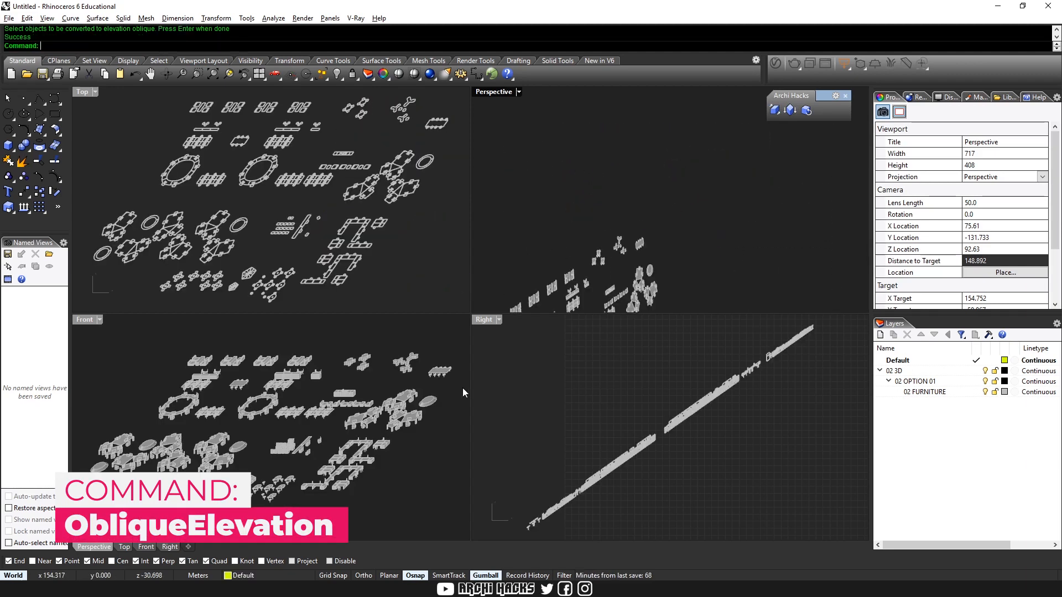
# Inspect the elevation-oblique furniture in the Perspective view and in the maximized Front view
pyautogui.moveTo(648, 286); pyautogui.dragTo(660, 154, button='right')
pyautogui.moveTo(275, 349); pyautogui.dragTo(284, 342, button='right')
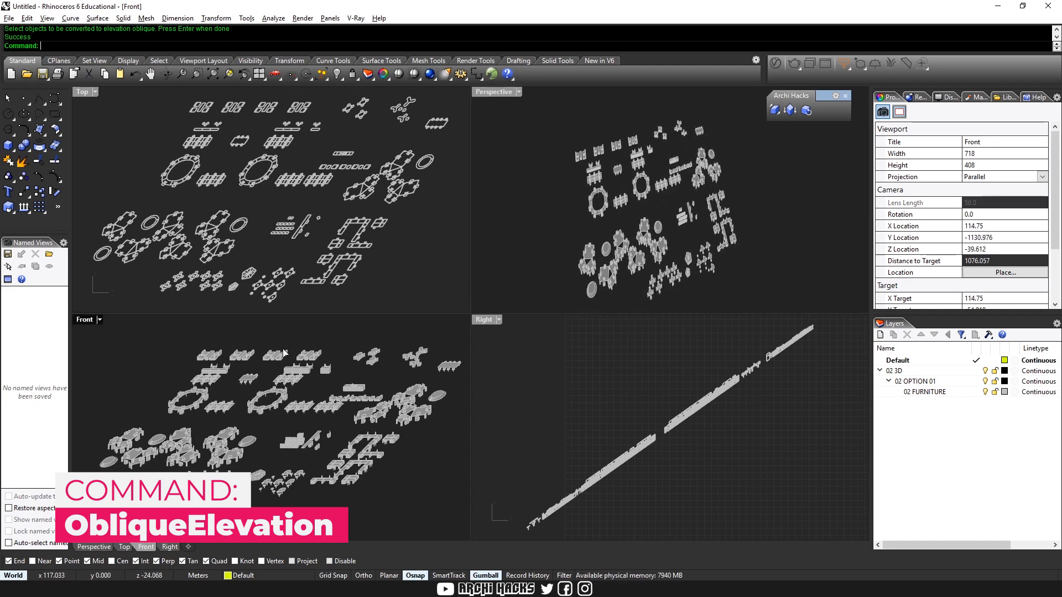
pyautogui.hotkey('ctrl', 'm')
pyautogui.moveTo(475, 312); pyautogui.dragTo(464, 332, button='right')
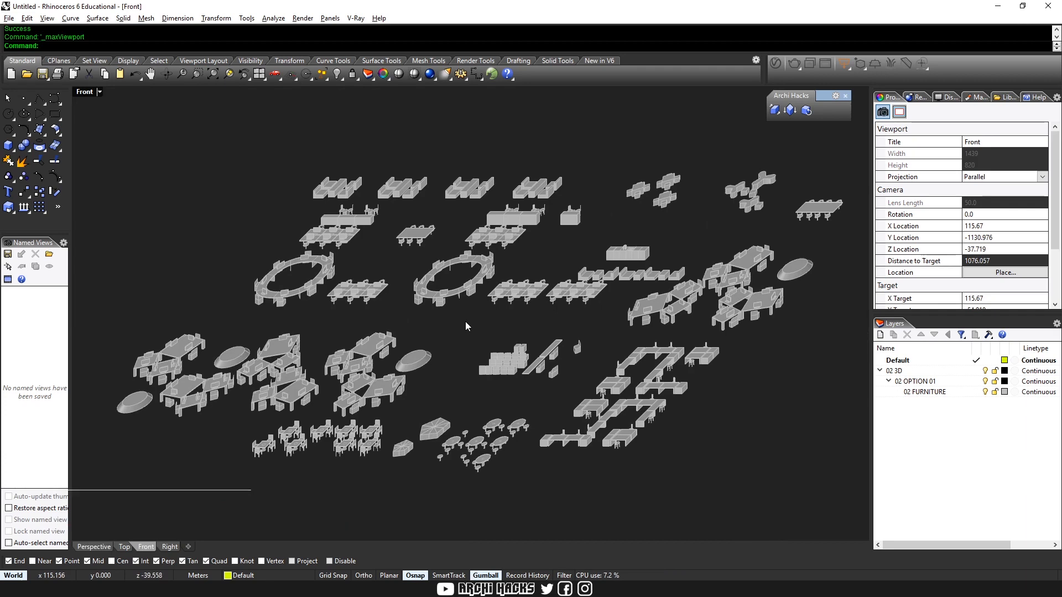
pyautogui.hotkey('ctrl', 'm')
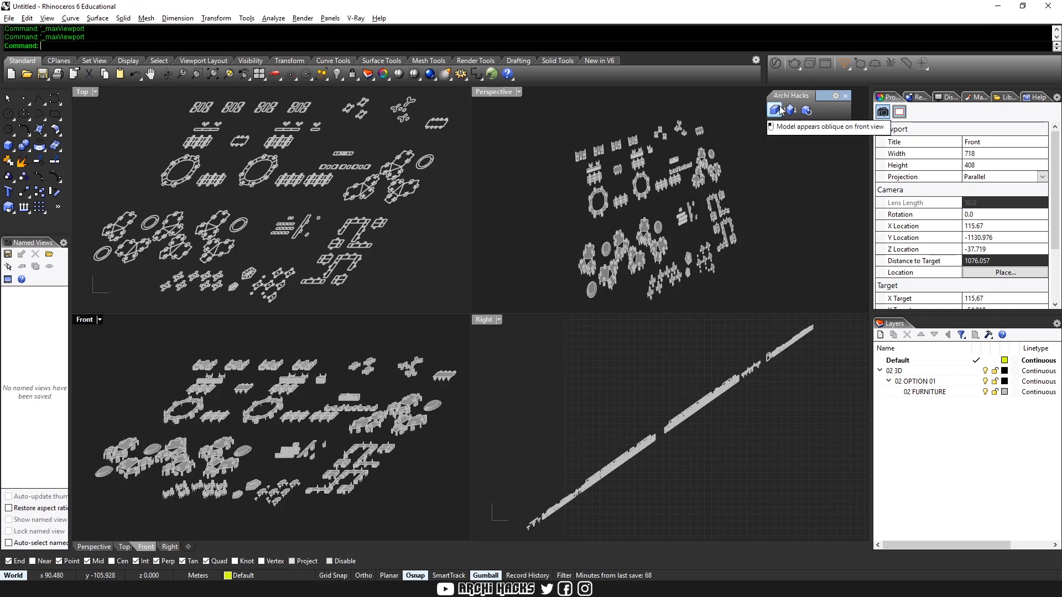
pyautogui.hotkey('ctrl', 'm')
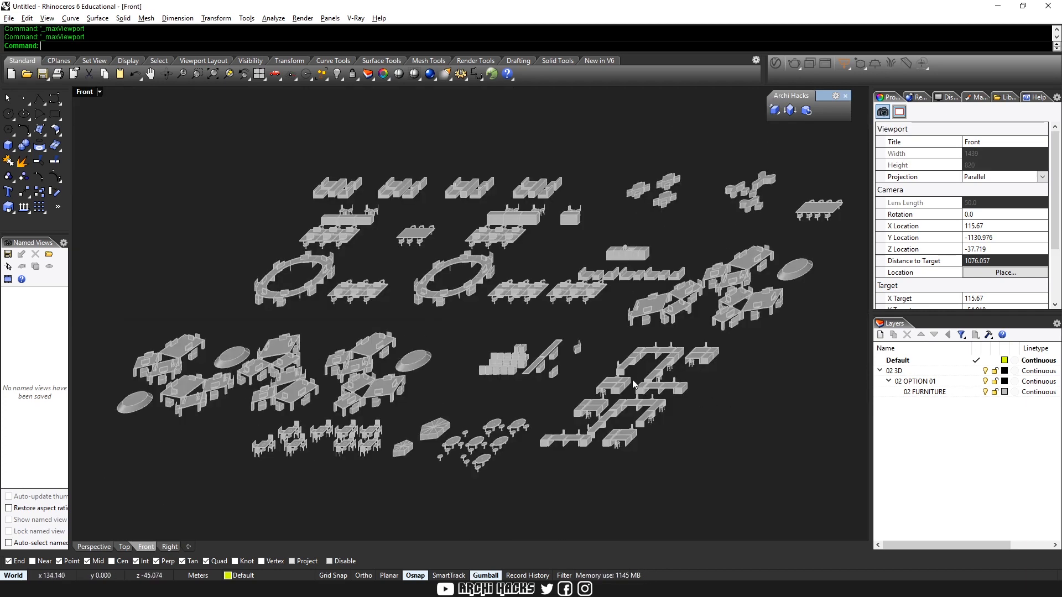
# Compare the Front view in the RenderedOSN, SunPreview, Ghosted and DraftingWhite display modes, then return it to Modeling
pyautogui.hotkey('ctrl', 'alt', 's')
pyautogui.hotkey('ctrl', 'alt', 'r')
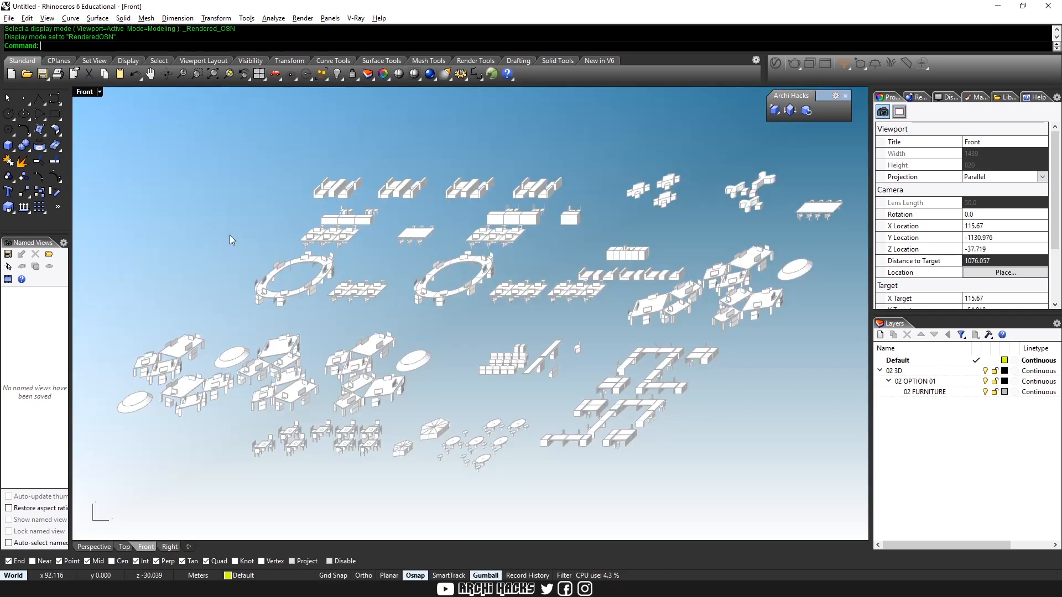
pyautogui.hotkey('ctrl', 'alt', 'p')
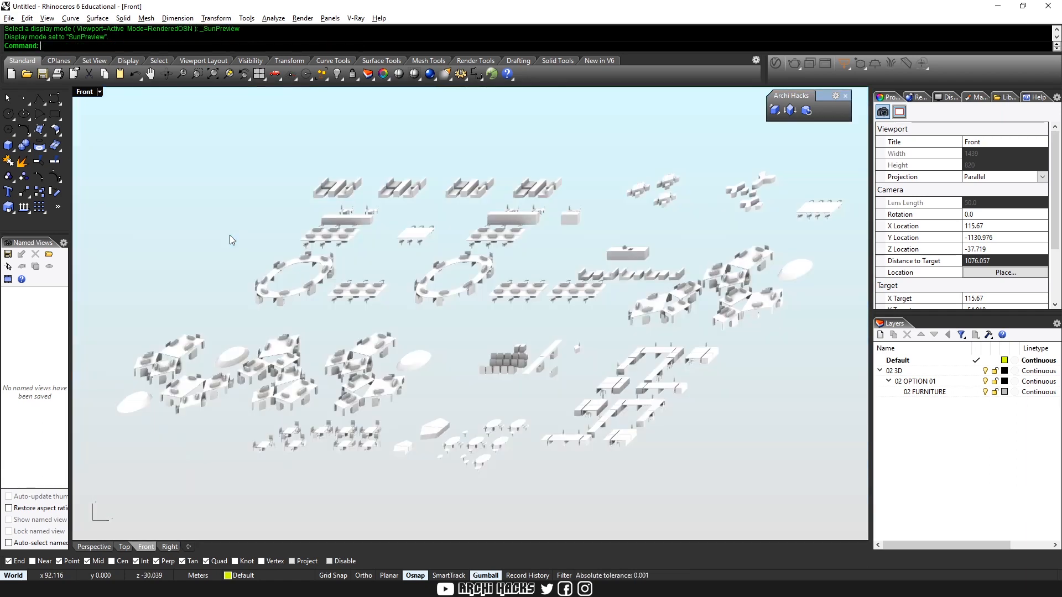
pyautogui.hotkey('ctrl', 'alt', 'g')
pyautogui.hotkey('ctrl', 'alt', 'd')
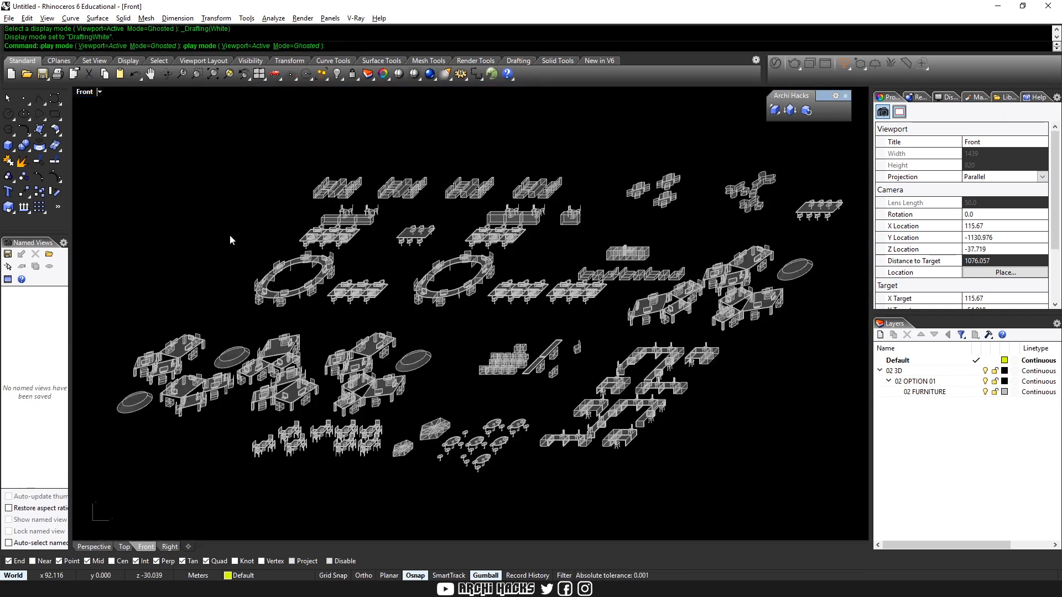
pyautogui.hotkey('ctrl', 'alt', 'r')
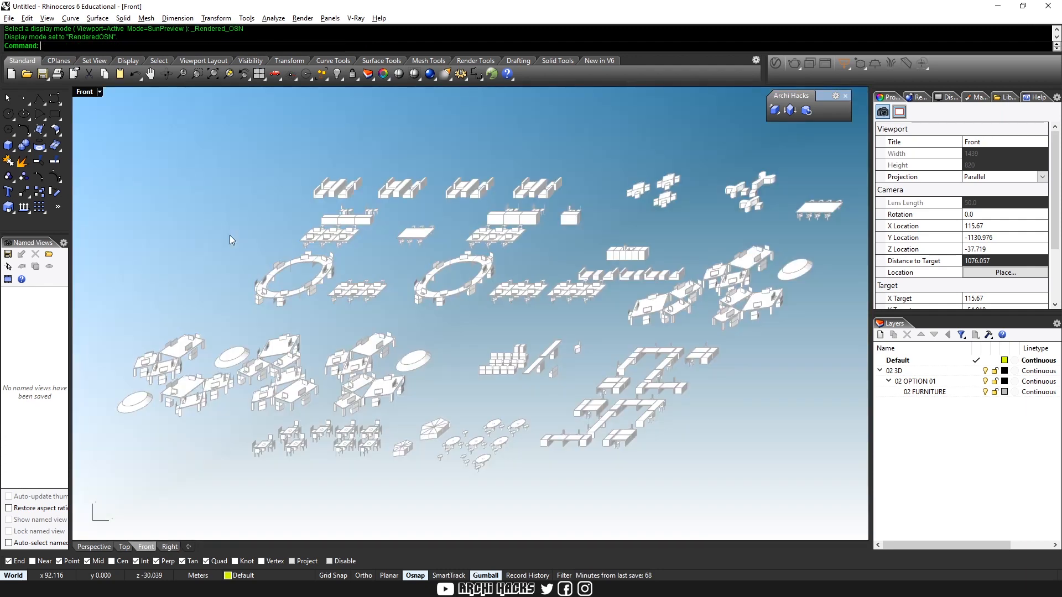
pyautogui.hotkey('ctrl', 'alt', 's')
# Restore all oblique furniture to its normal form with ObliqueRestoration and check it in the maximized Perspective view
pyautogui.hotkey('ctrl', 'm')
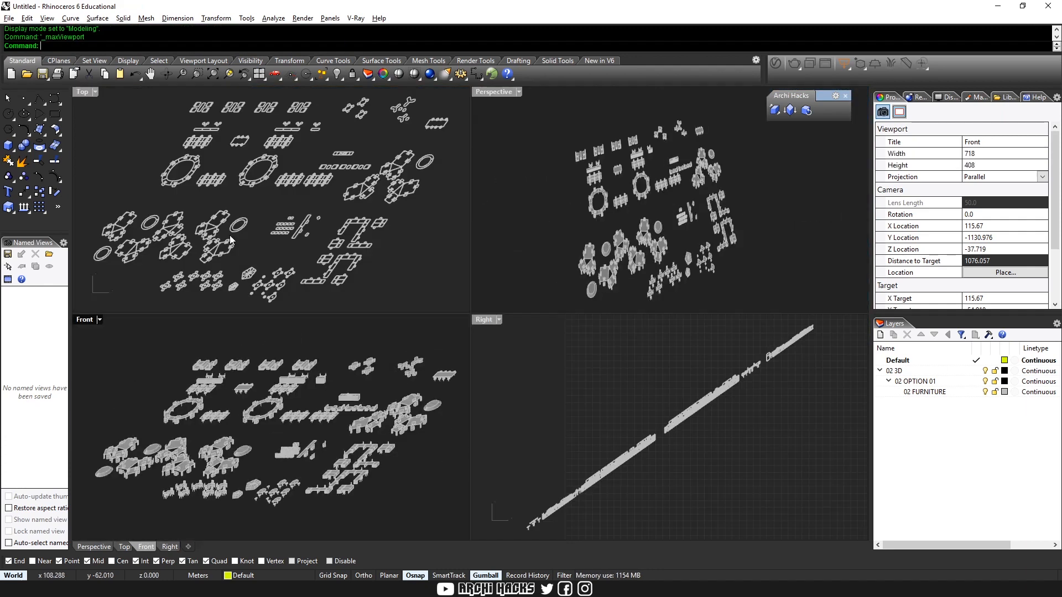
pyautogui.click(806, 110)
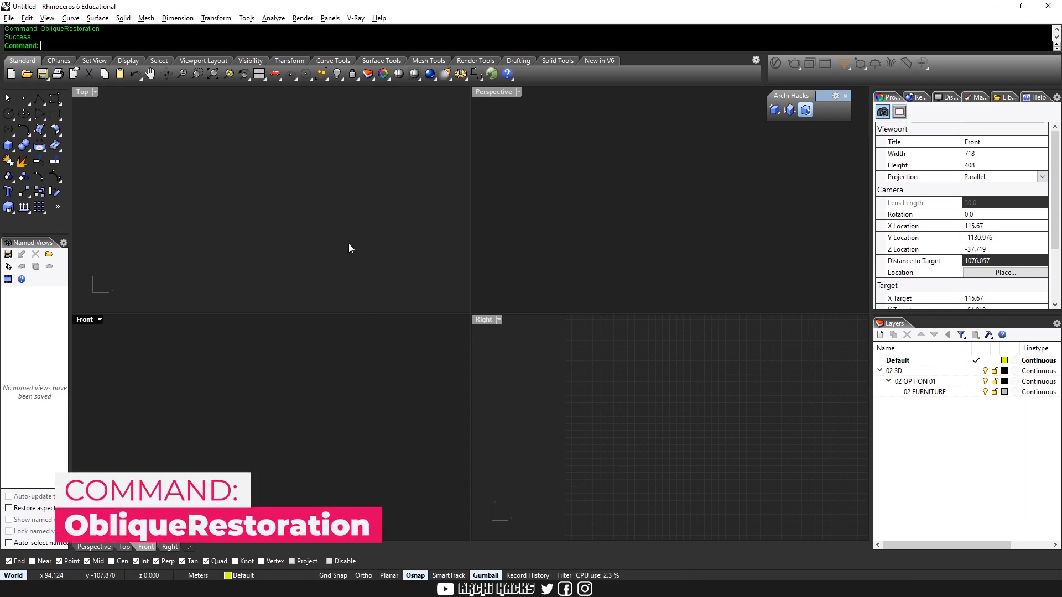
pyautogui.hotkey('ctrl', 'alt', 'e')
pyautogui.click(549, 264)
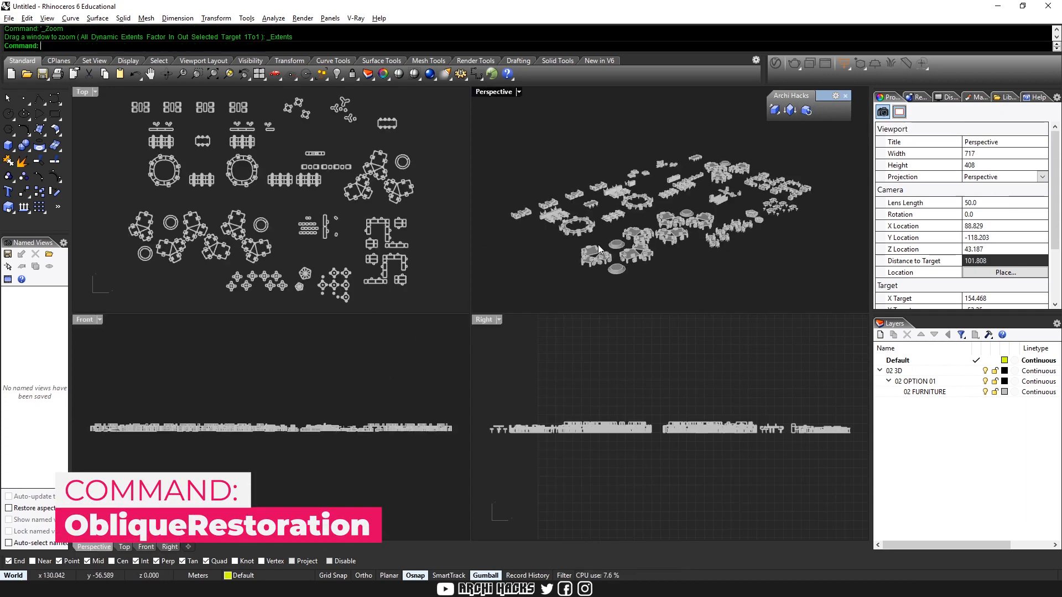
pyautogui.hotkey('ctrl', 'm')
pyautogui.moveTo(643, 223); pyautogui.dragTo(609, 257, button='right')
pyautogui.keyDown('shift'); pyautogui.moveTo(541, 331); pyautogui.dragTo(600, 287, button='right'); pyautogui.keyUp('shift')
pyautogui.moveTo(521, 409); pyautogui.dragTo(570, 407, button='right')
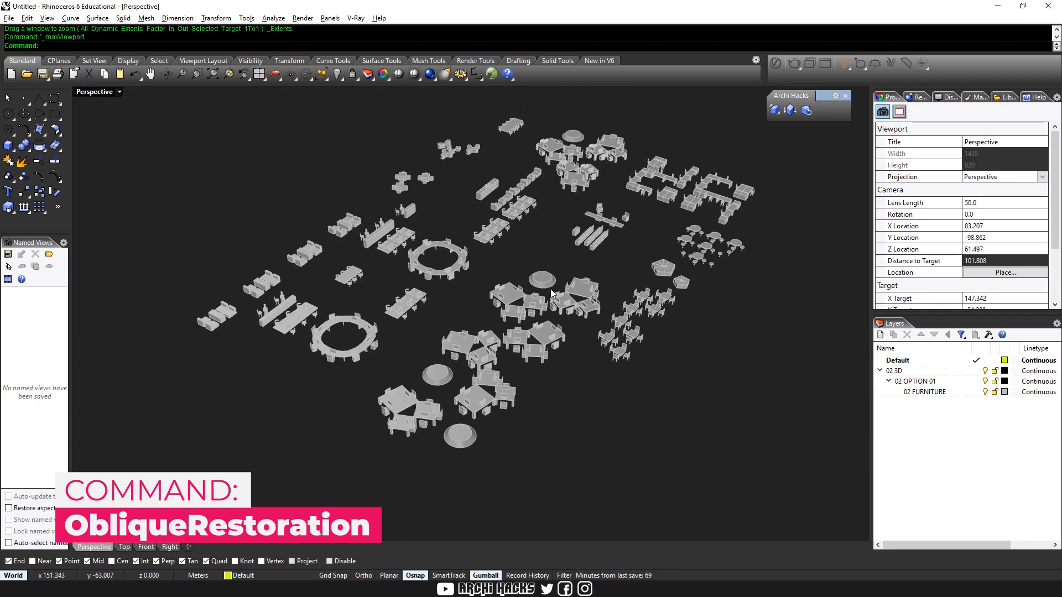
pyautogui.keyDown('shift'); pyautogui.moveTo(603, 312); pyautogui.dragTo(625, 338, button='right'); pyautogui.keyUp('shift')
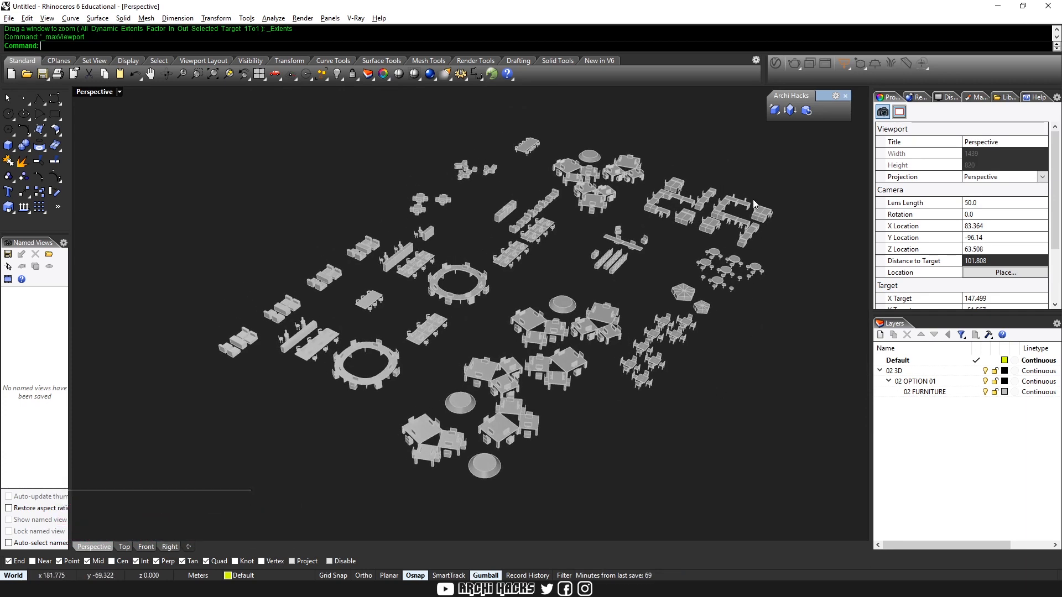
# Convert all the furniture objects to a plan oblique with the ObliquePlan command
pyautogui.hotkey('ctrl', 'a')
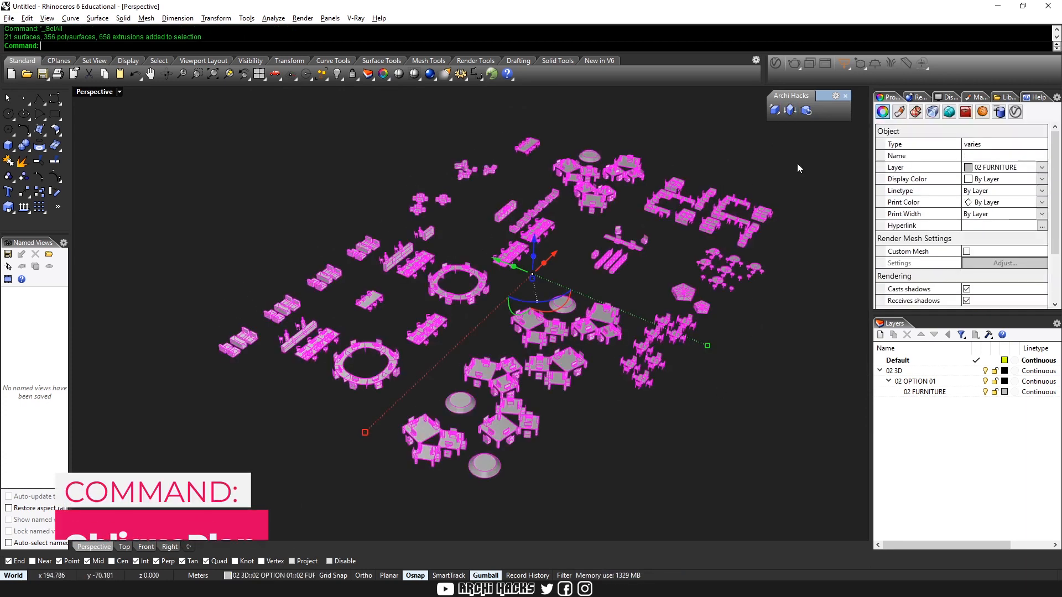
pyautogui.click(791, 110)
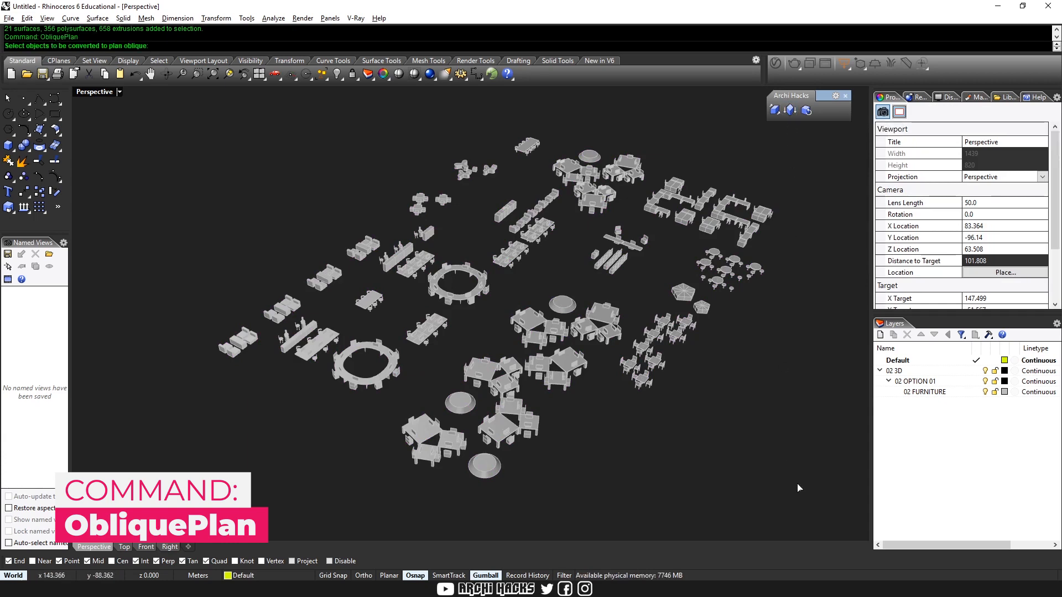
pyautogui.hotkey('ctrl', 'a')
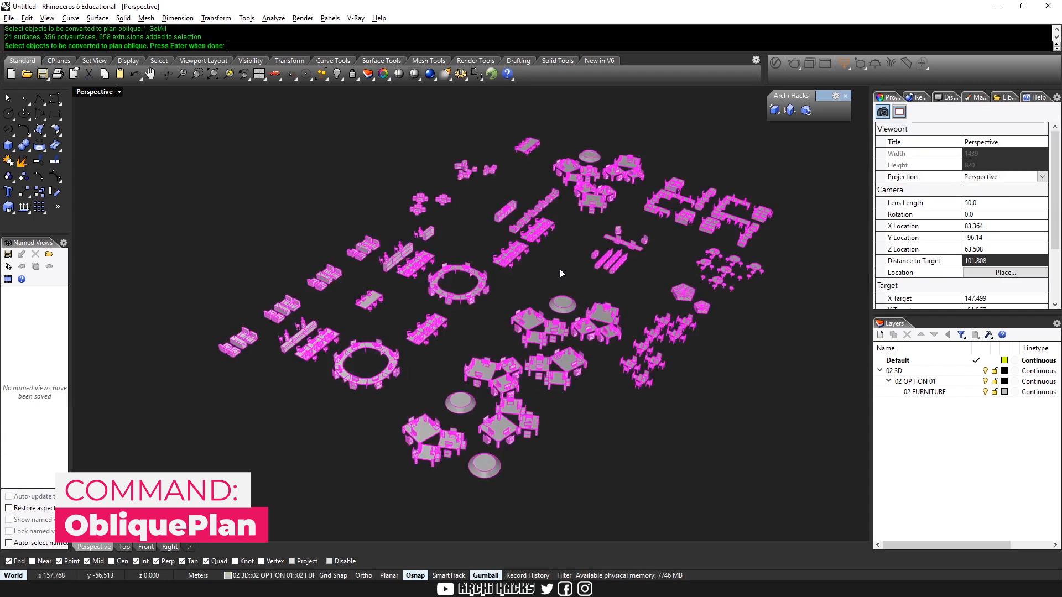
pyautogui.press('Return')
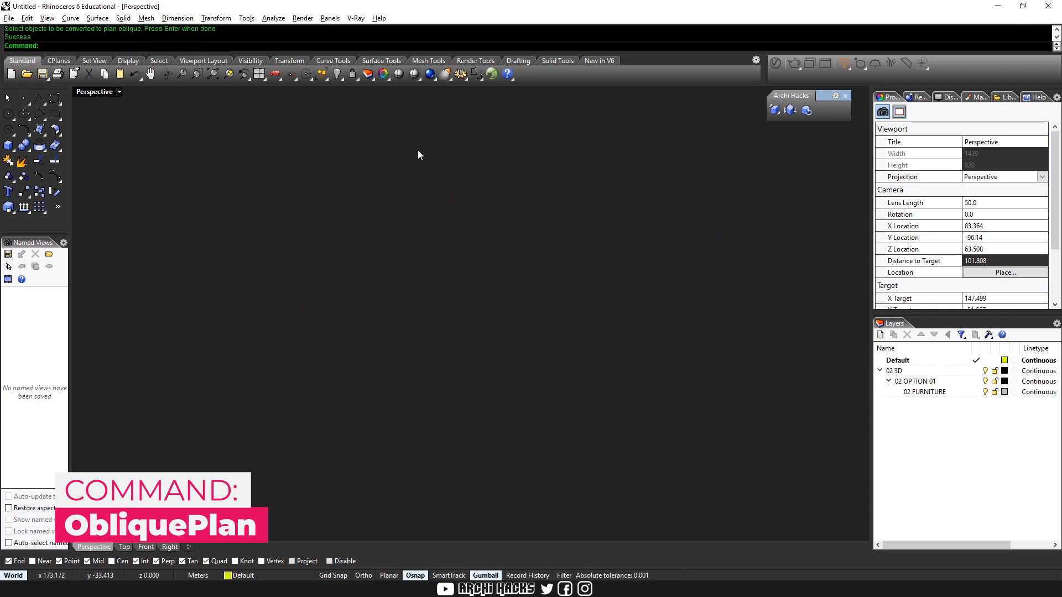
# Return to the four-viewport layout and zoom the Top, Right and Perspective views to the extents of the furniture
pyautogui.hotkey('ctrl', 'm')
pyautogui.click(403, 270)
pyautogui.write('ze')
pyautogui.press('Return')
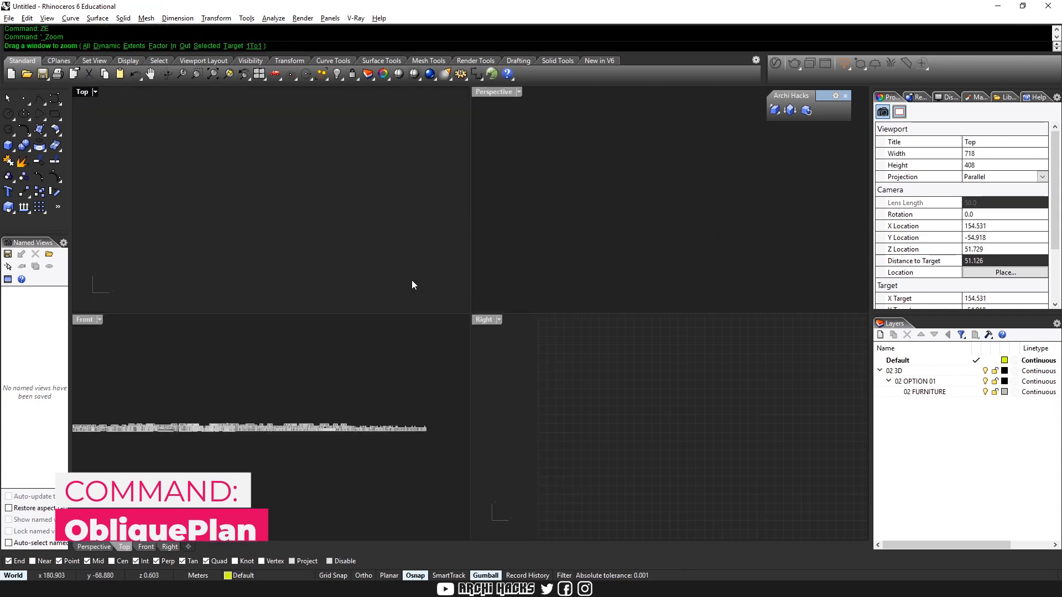
pyautogui.rightClick(593, 390)
pyautogui.rightClick(420, 266)
pyautogui.rightClick(562, 250)
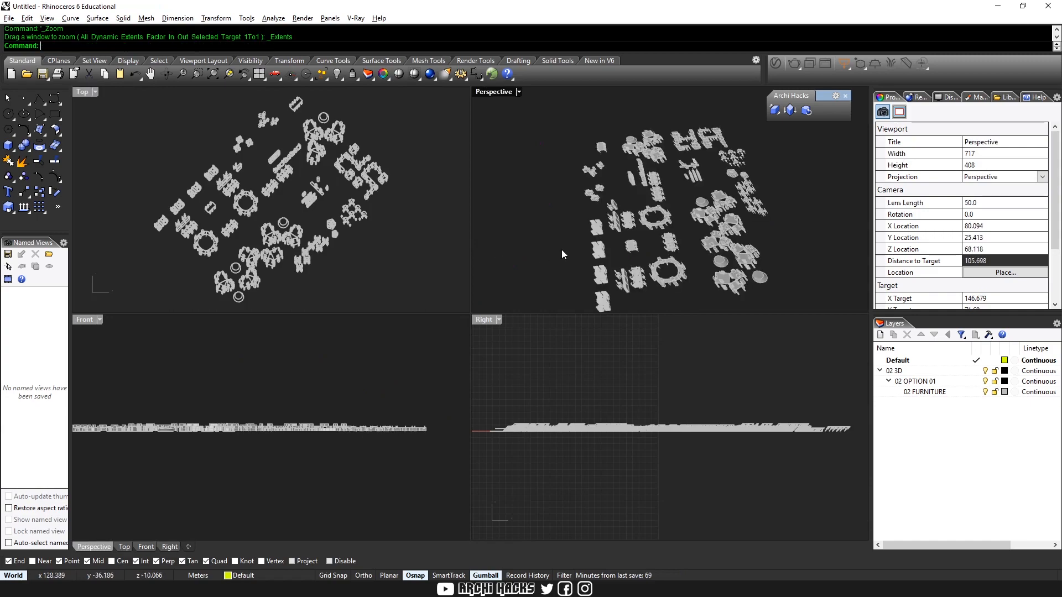
# Inspect the sheared plan-oblique furniture up close in the Perspective view
pyautogui.moveTo(668, 257); pyautogui.dragTo(671, 212, button='right')
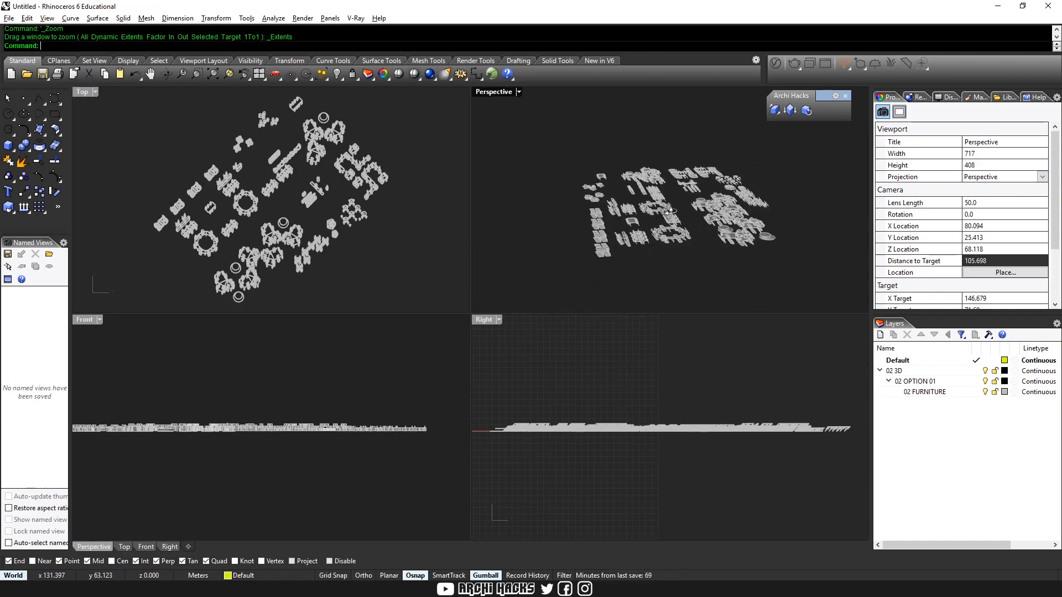
pyautogui.scroll(5, 670, 212)
pyautogui.hotkey('ctrl', 'm')
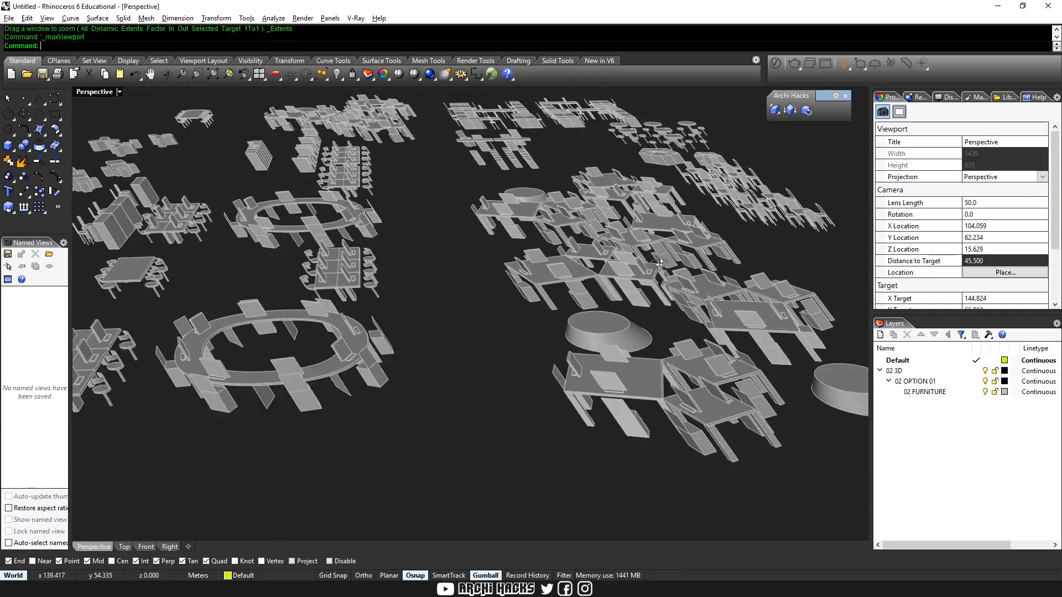
pyautogui.moveTo(660, 264); pyautogui.dragTo(676, 308, button='right')
pyautogui.hotkey('ctrl', 'm')
# Maximize the Top view and set its display mode to Modeling, then to RenderedOSN
pyautogui.click(339, 236)
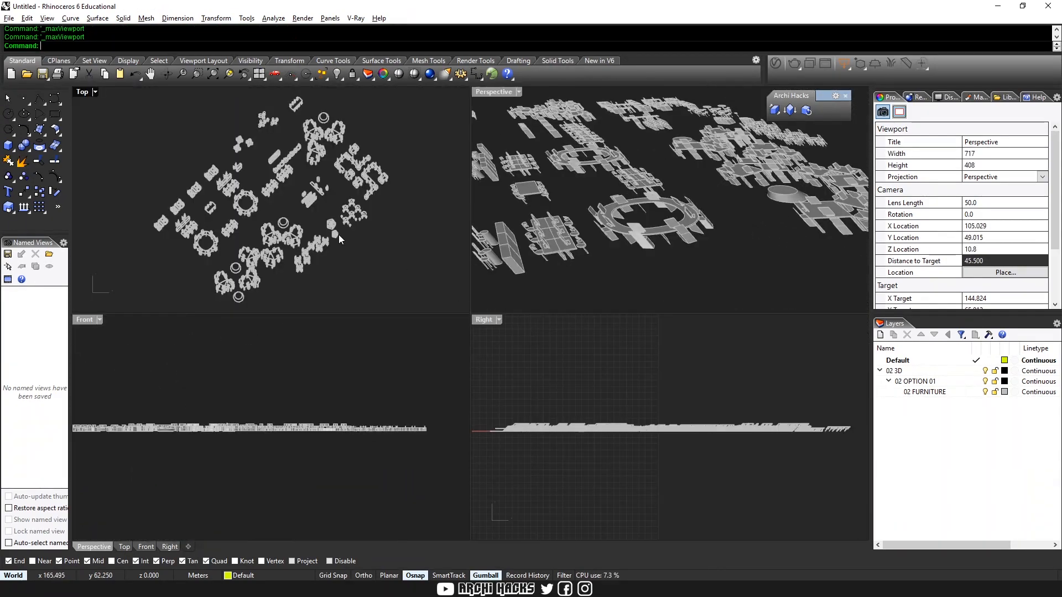
pyautogui.hotkey('ctrl', 'm')
pyautogui.click(703, 390)
pyautogui.hotkey('ctrl', 'alt', 'm')
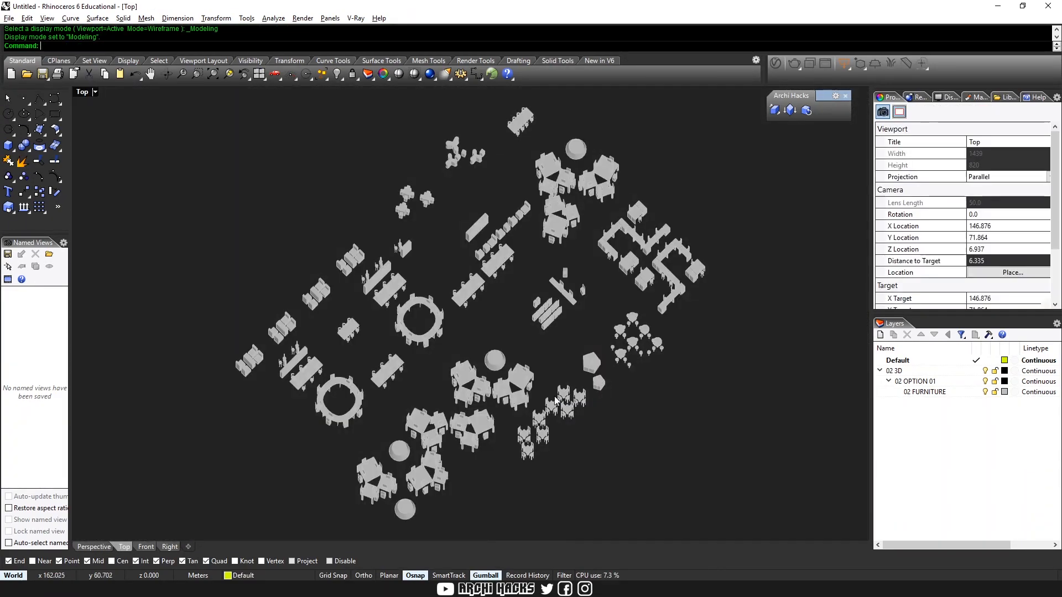
pyautogui.scroll(2, 446, 400)
pyautogui.hotkey('ctrl', 'alt', 'r')
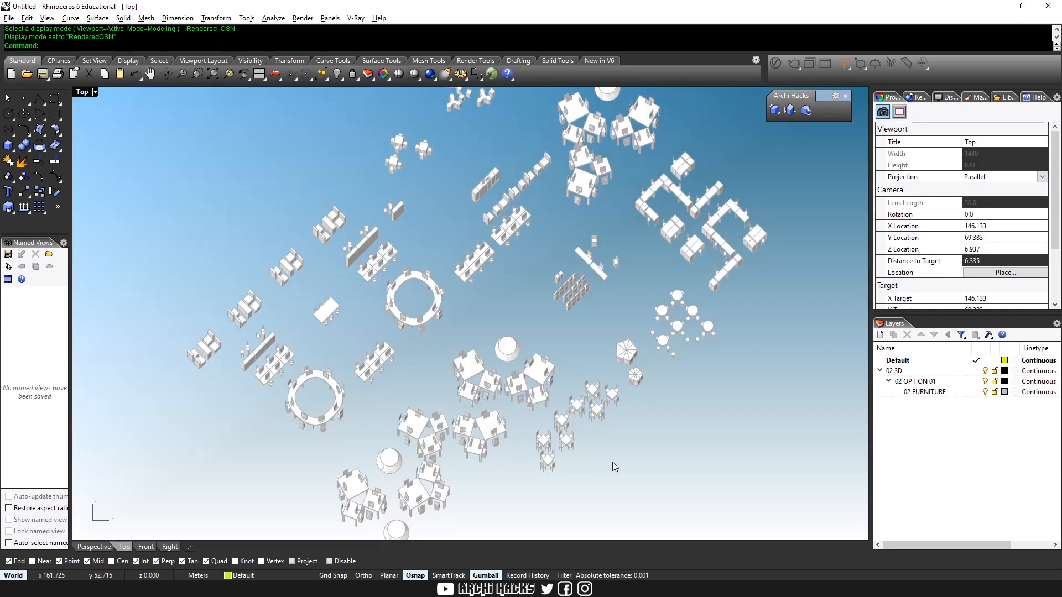
# Examine the rendered plan-oblique desks, tables and seating in the Top view, both close up and as a whole
pyautogui.moveTo(614, 464); pyautogui.dragTo(627, 427, button='right')
pyautogui.scroll(10, 468, 354)
pyautogui.moveTo(440, 355); pyautogui.dragTo(458, 338, button='right')
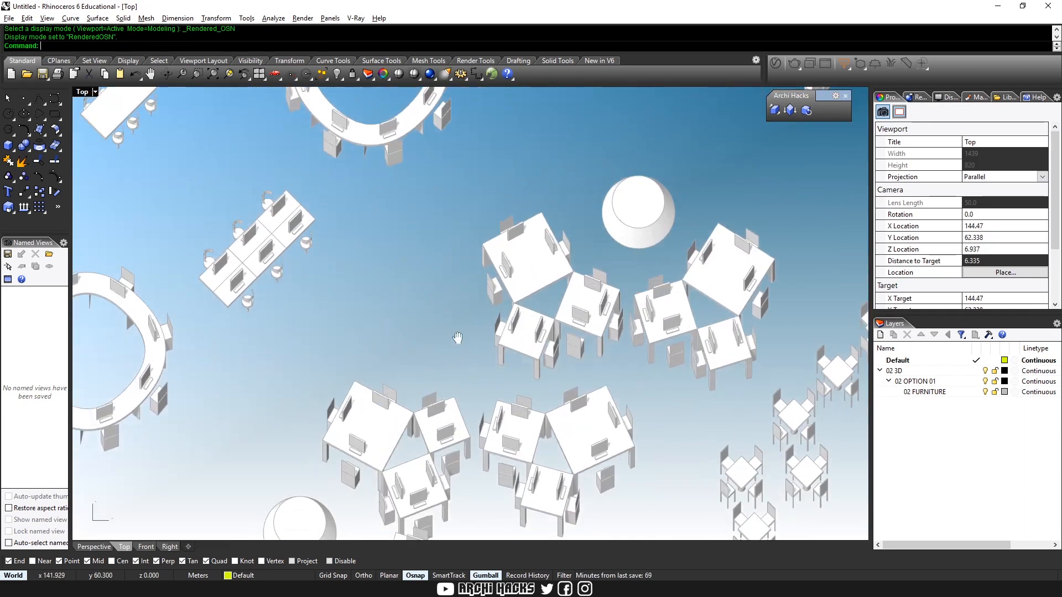
pyautogui.scroll(-4, 458, 338)
pyautogui.scroll(-4, 568, 280)
pyautogui.moveTo(669, 286); pyautogui.dragTo(529, 416, button='right')
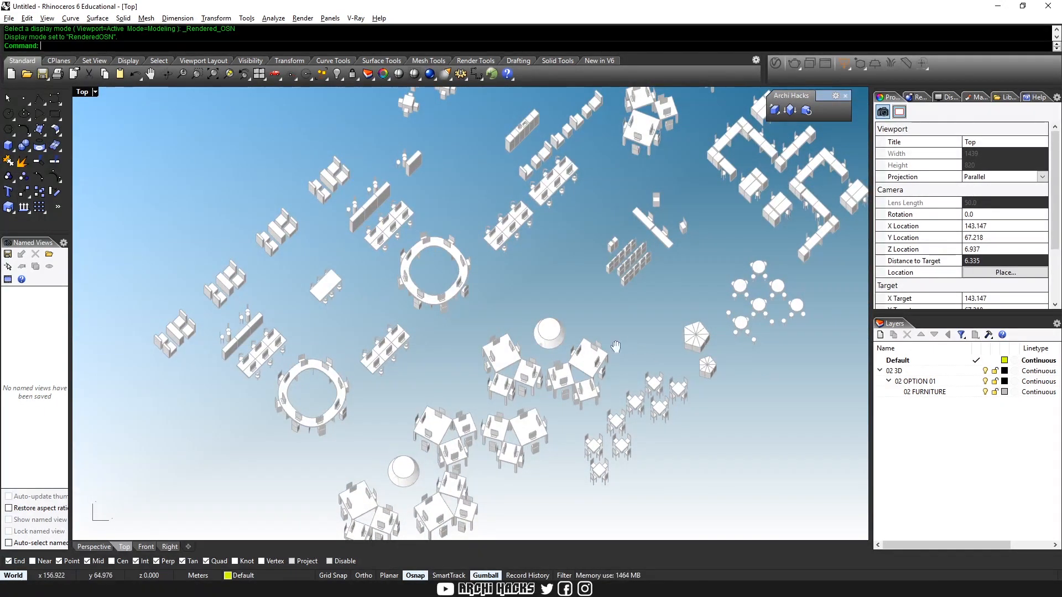
pyautogui.moveTo(624, 340); pyautogui.dragTo(591, 387, button='right')
pyautogui.scroll(-4, 576, 385)
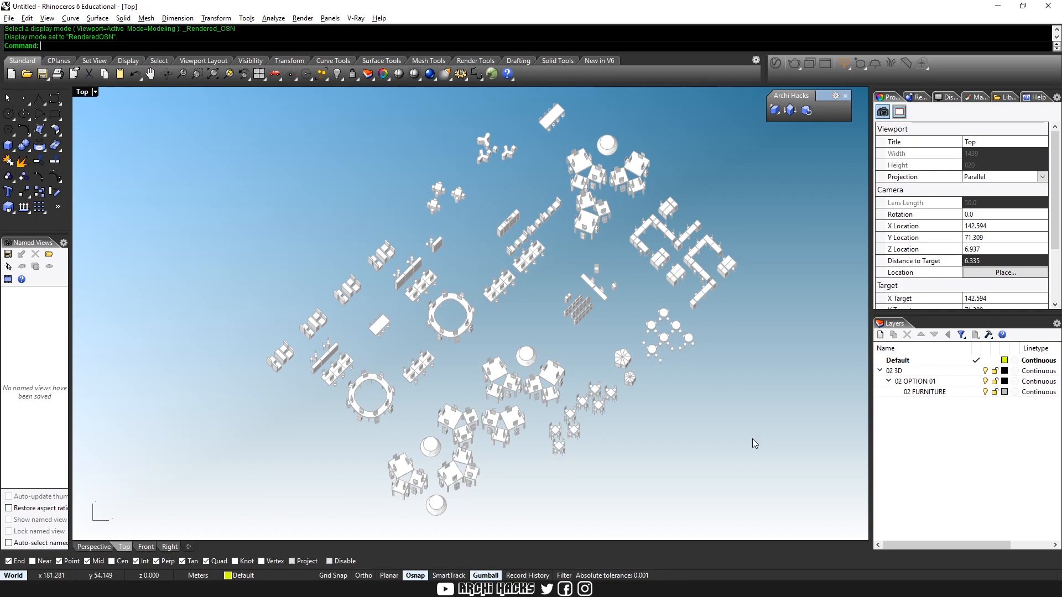
# Display the Top view in Arctic mode, inspect the plan-oblique furniture up close, and set the display mode back to Modeling
pyautogui.hotkey('ctrl', 'alt', 'a')
pyautogui.scroll(10, 486, 325)
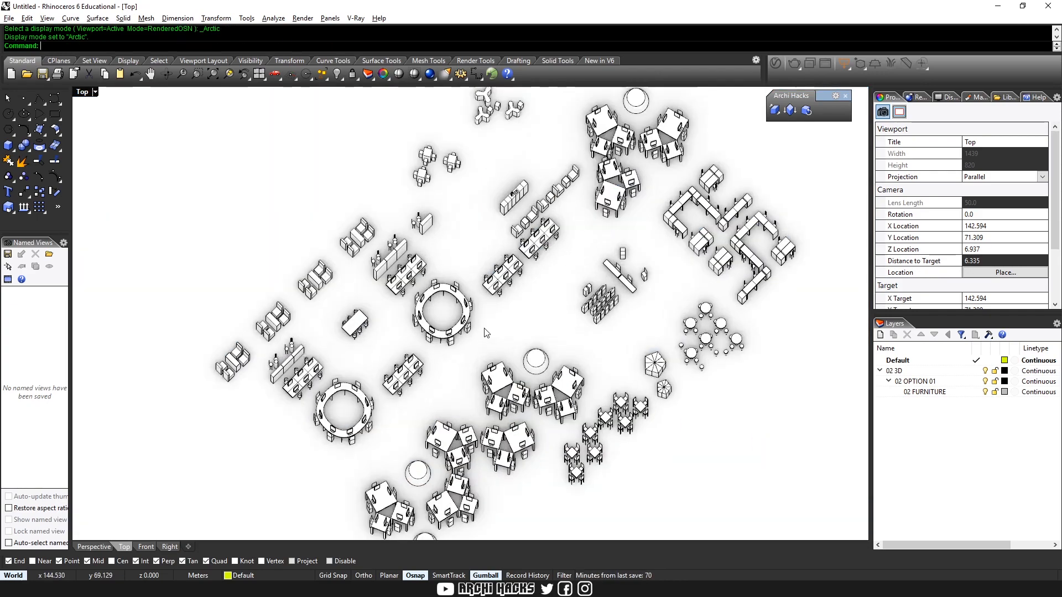
pyautogui.scroll(-10, 488, 318)
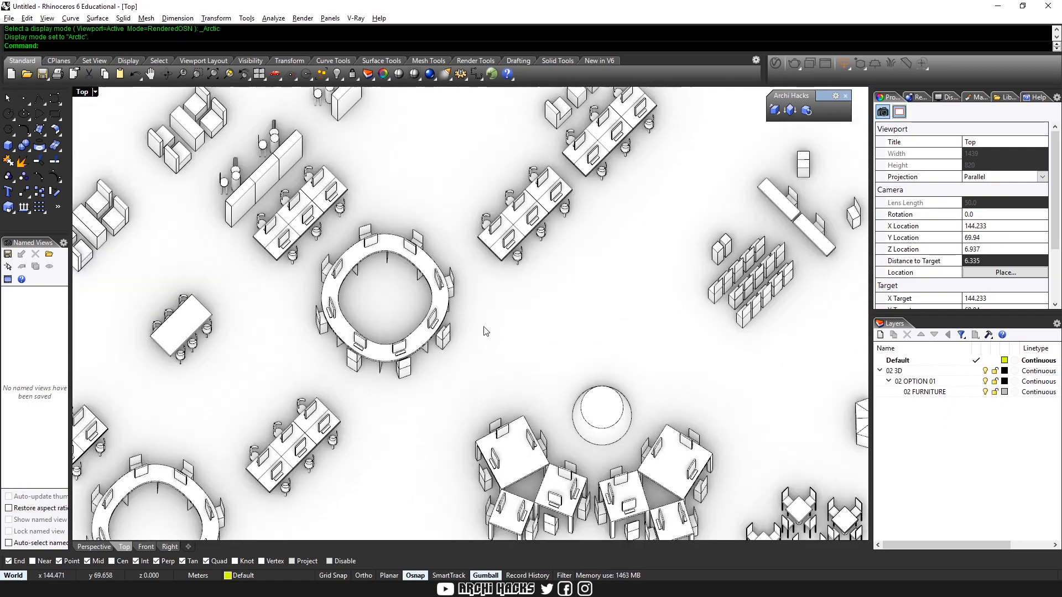
pyautogui.hotkey('ctrl', 'alt', 'm')
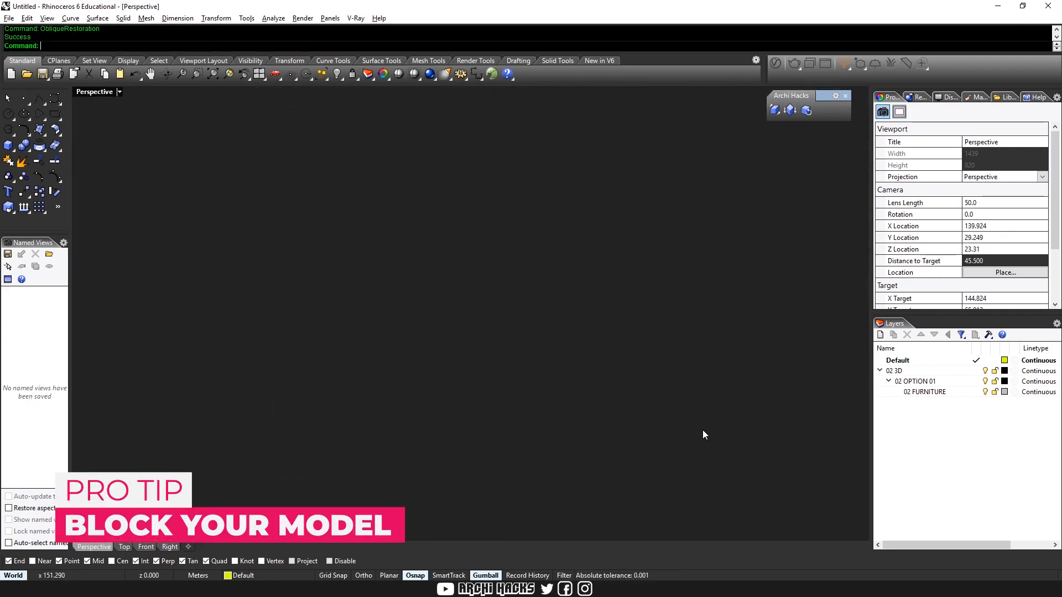
# Zoom the Perspective view to the model extents, restore the four-viewport layout, and zoom the Top view to the furniture's extents
pyautogui.scroll(-6, 666, 380)
pyautogui.hotkey('ctrl', 'shift', 'e')
pyautogui.moveTo(666, 381); pyautogui.dragTo(681, 354, button='right')
pyautogui.hotkey('ctrl', 'm')
pyautogui.click(388, 241)
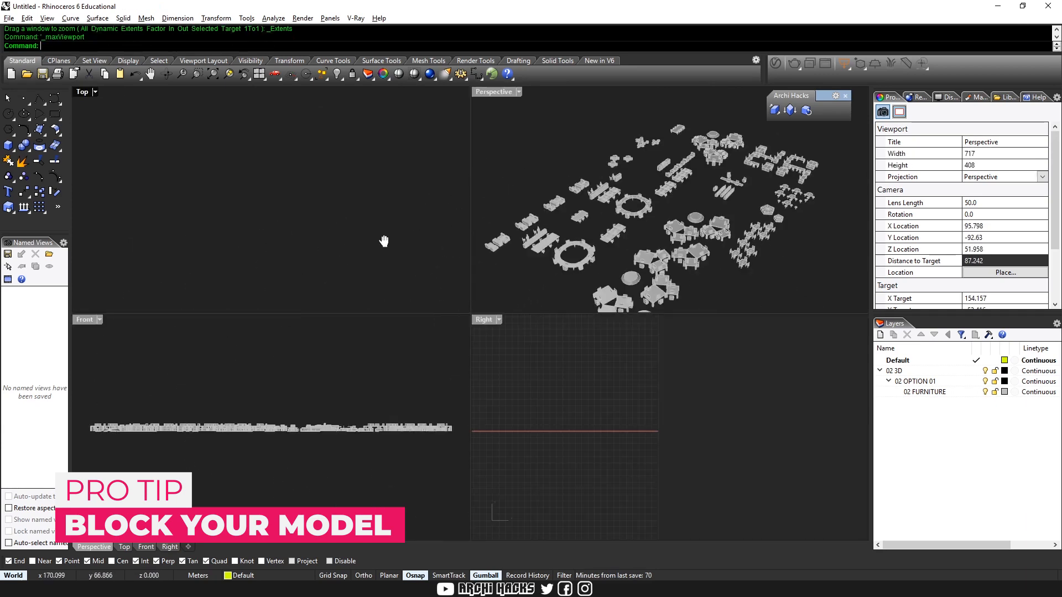
pyautogui.write('Z')
pyautogui.press('Return')
pyautogui.write('e')
pyautogui.press('Return')
pyautogui.click(372, 346)
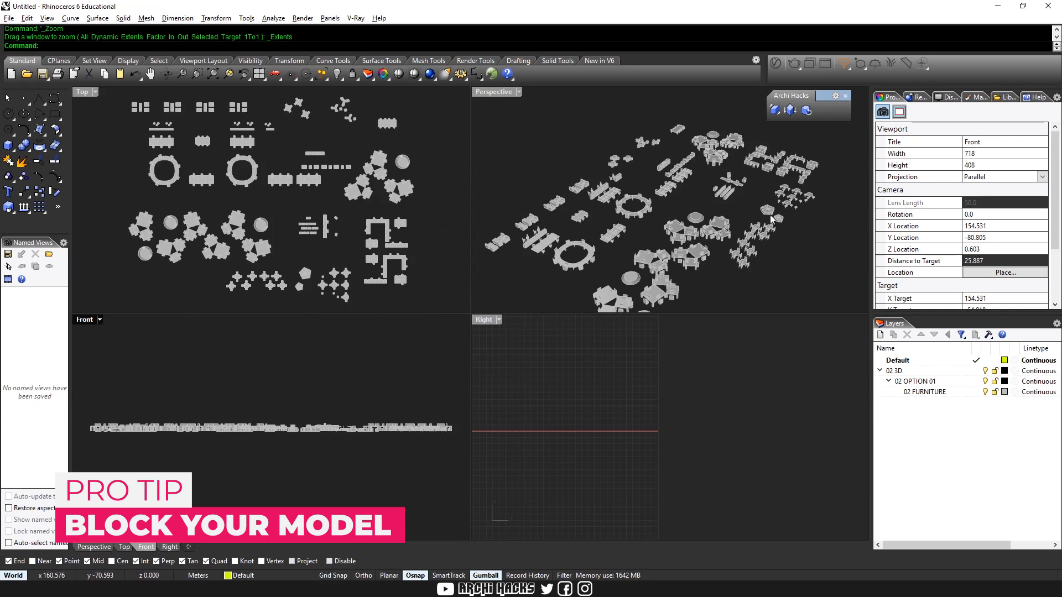
# Turn all the furniture into one block named Test Block, with its base point on the ground beside the layout
pyautogui.moveTo(773, 219)
pyautogui.mouseDown(button='right')
pyautogui.moveTo(785, 279)
pyautogui.moveTo(706, 275)
pyautogui.moveTo(760, 230)
pyautogui.mouseUp(button='right')
pyautogui.scroll(-5, 774, 282)
pyautogui.hotkey('ctrl', 'a')
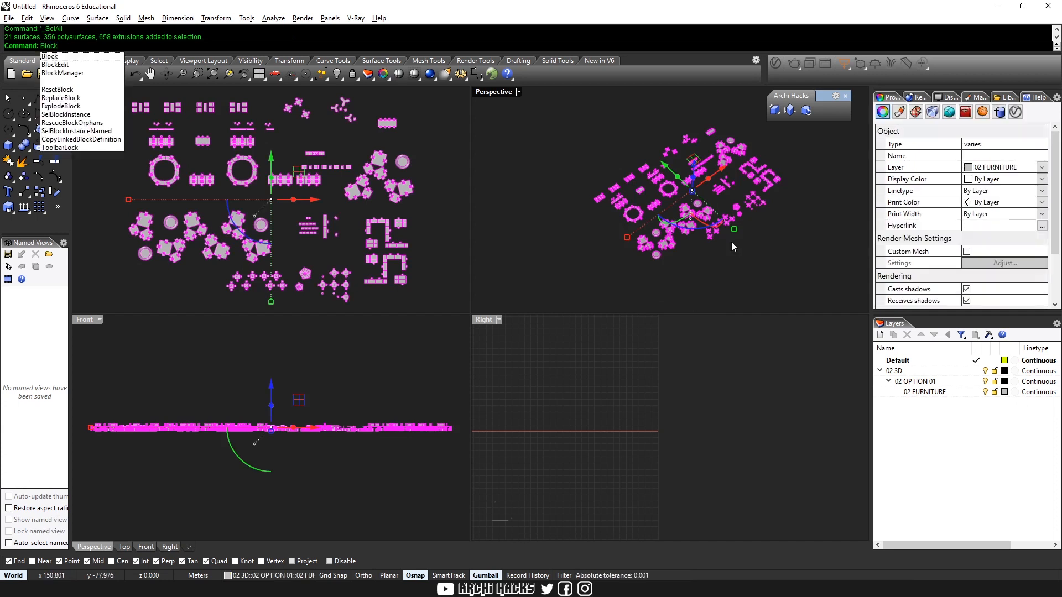
pyautogui.press('Return')
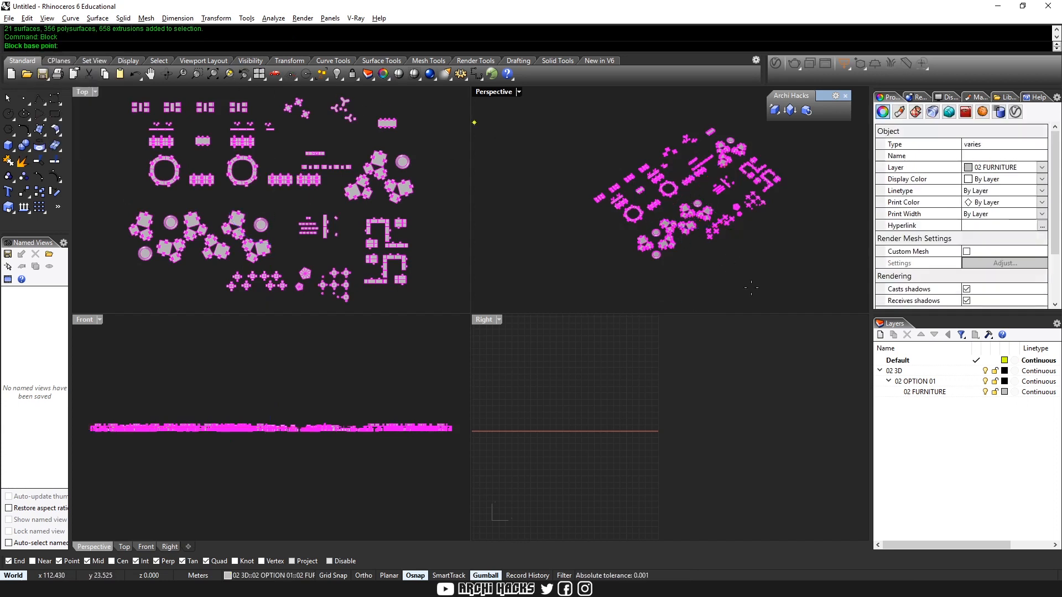
pyautogui.click(687, 258)
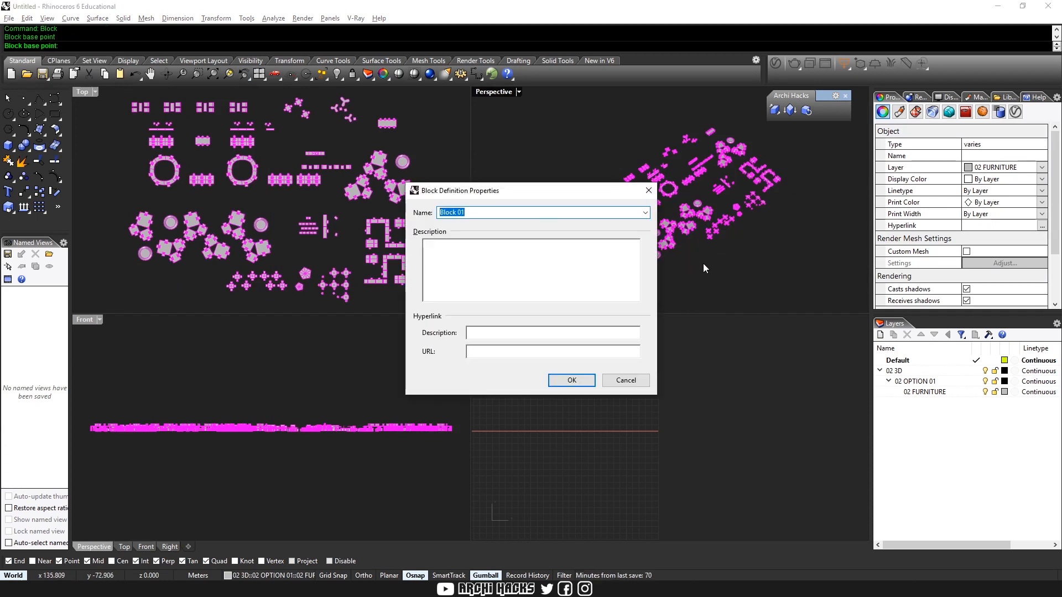
pyautogui.write('Test Block')
pyautogui.press('Return')
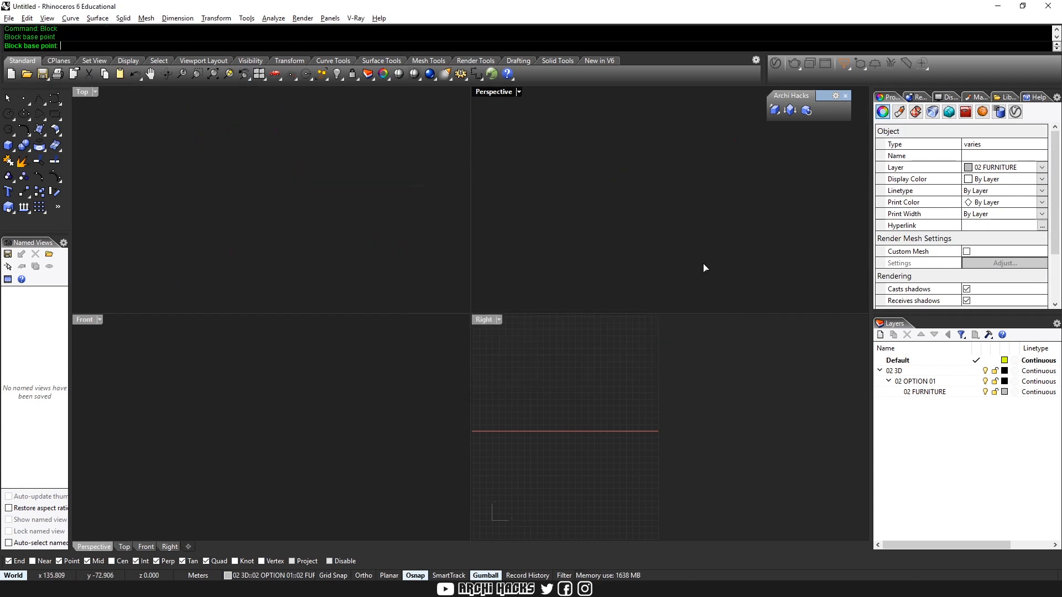
# Duplicate the furniture block in the Perspective view, placing the copy clear of the original
pyautogui.scroll(-3, 675, 218)
pyautogui.keyDown('shift'); pyautogui.moveTo(678, 217); pyautogui.dragTo(730, 172, button='right'); pyautogui.keyUp('shift')
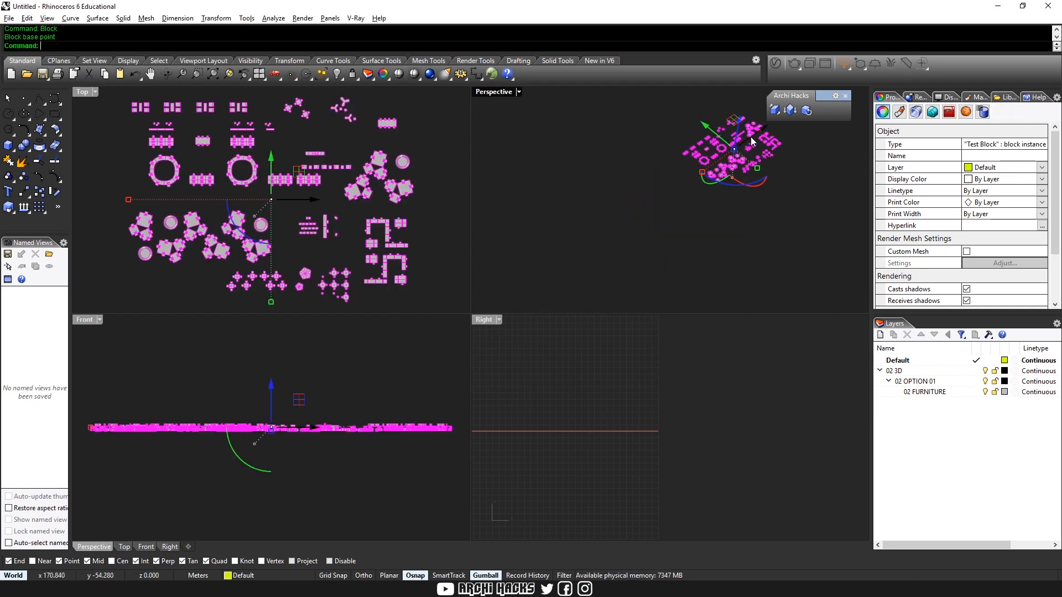
pyautogui.moveTo(756, 136); pyautogui.dragTo(662, 215)
pyautogui.press('alt')
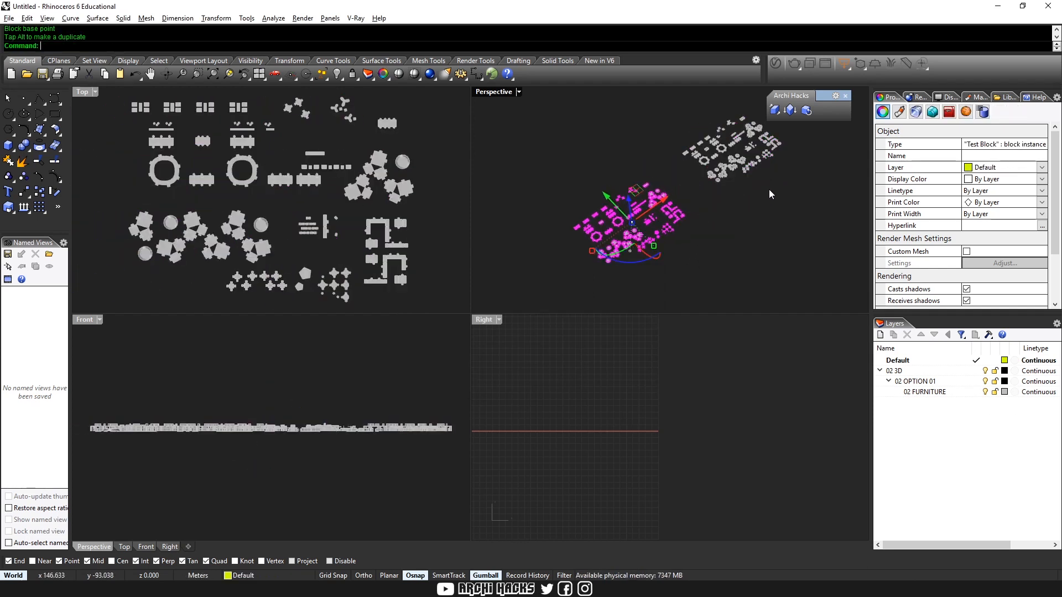
# Convert the duplicated furniture block to elevation oblique with the Archi Hacks tool
pyautogui.click(775, 112)
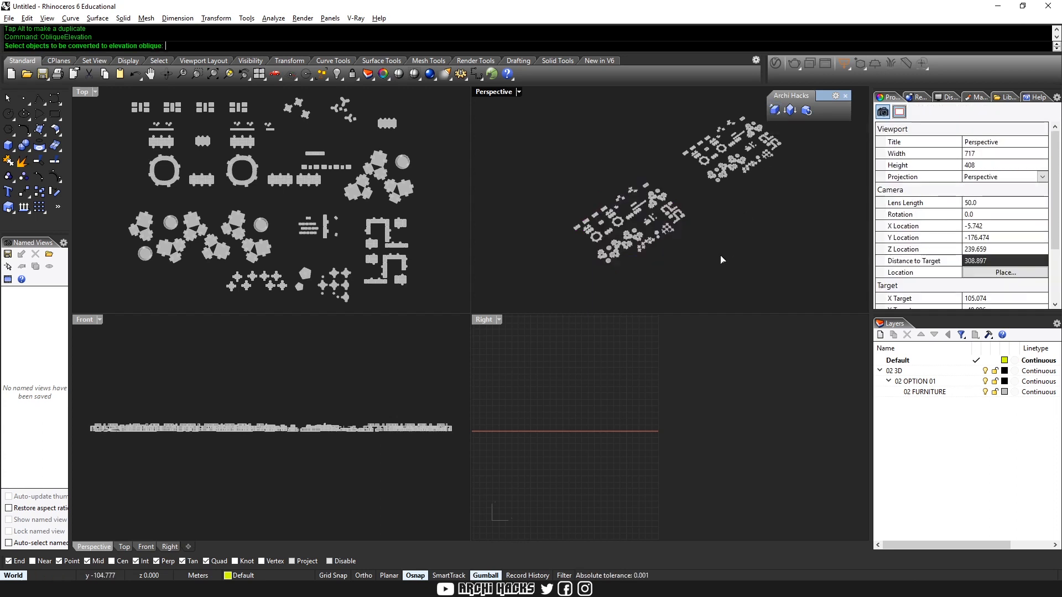
pyautogui.click(684, 224)
pyautogui.press('Return')
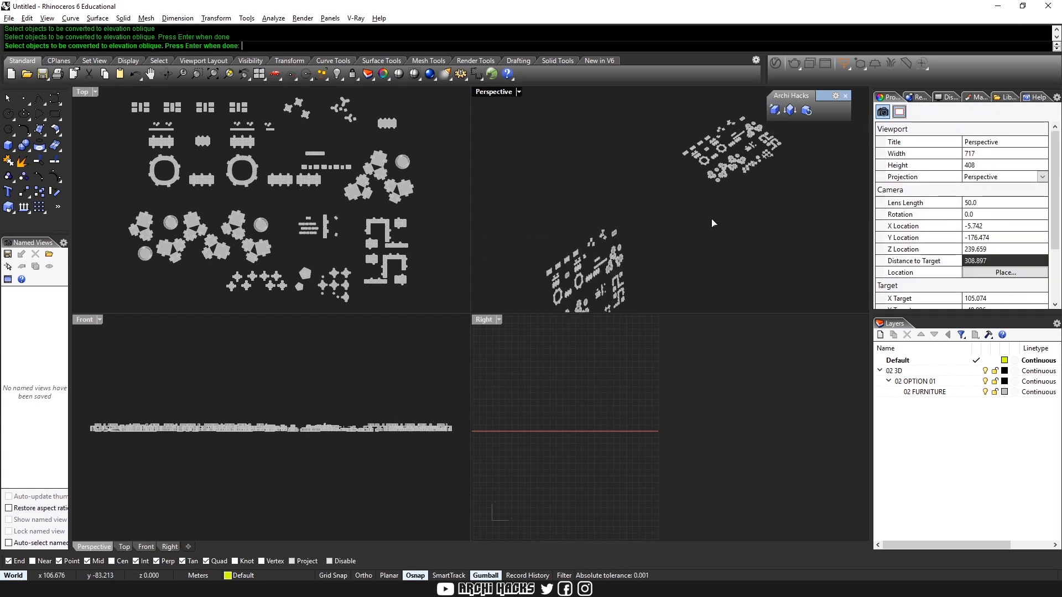
# Zoom the Front view to the elevation-oblique block and inspect its desks and chairs up close
pyautogui.click(615, 258)
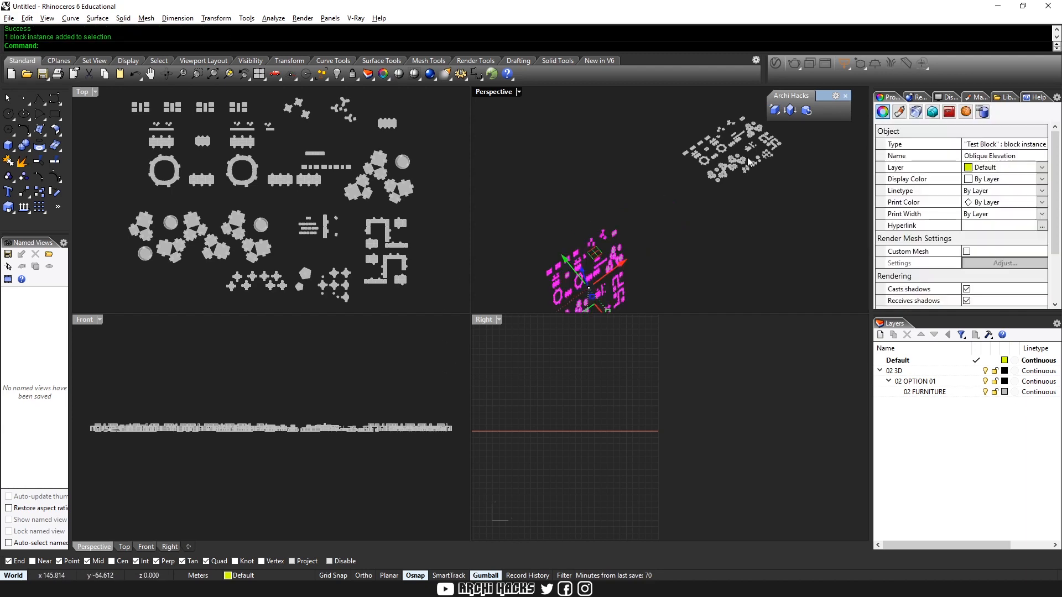
pyautogui.moveTo(264, 370); pyautogui.dragTo(245, 393, button='right')
pyautogui.write('zs')
pyautogui.press('Return')
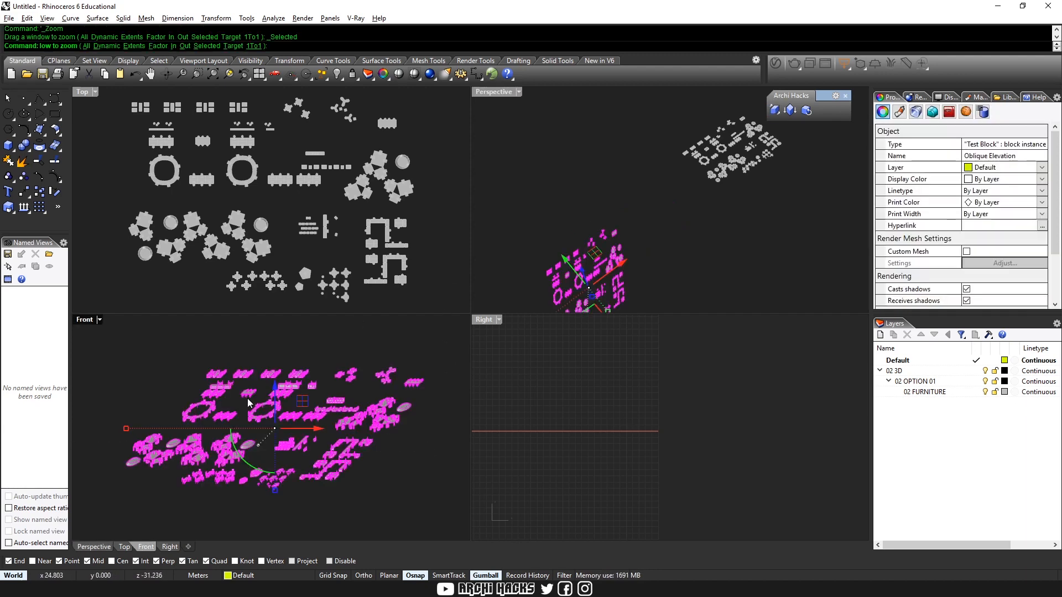
pyautogui.click(398, 476)
pyautogui.scroll(8, 299, 460)
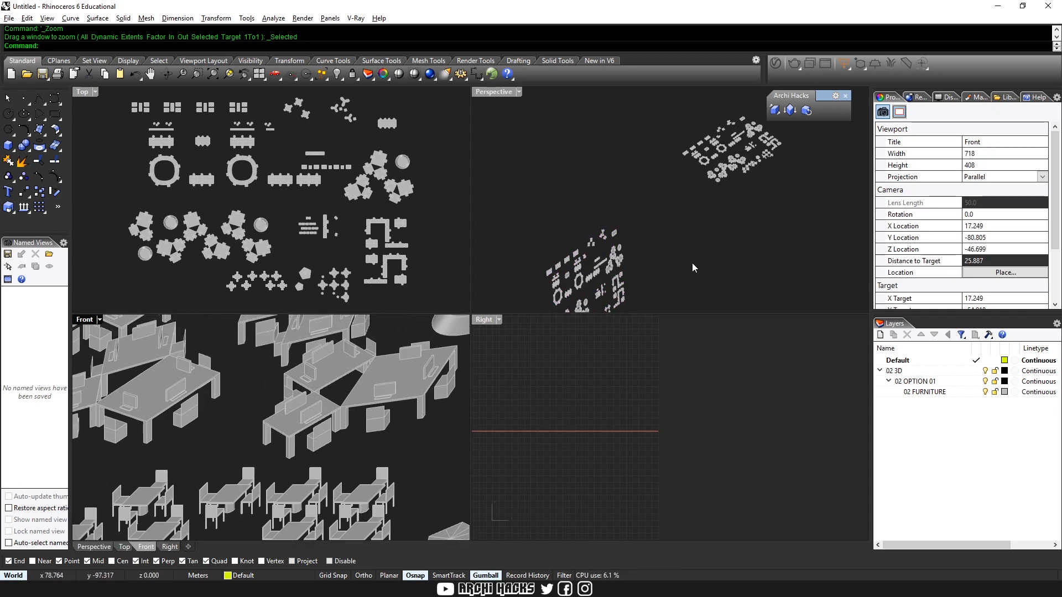
# Maximize the Perspective view and examine the undistorted furniture block from several angles and distances
pyautogui.scroll(-6, 310, 445)
pyautogui.moveTo(642, 232); pyautogui.dragTo(672, 218, button='right')
pyautogui.click(695, 224)
pyautogui.hotkey('ctrl', 'm')
pyautogui.moveTo(666, 326); pyautogui.dragTo(568, 404, button='right')
pyautogui.click(569, 408)
pyautogui.scroll(4, 470, 354)
pyautogui.moveTo(398, 382); pyautogui.dragTo(706, 355, button='right')
pyautogui.scroll(-4, 706, 356)
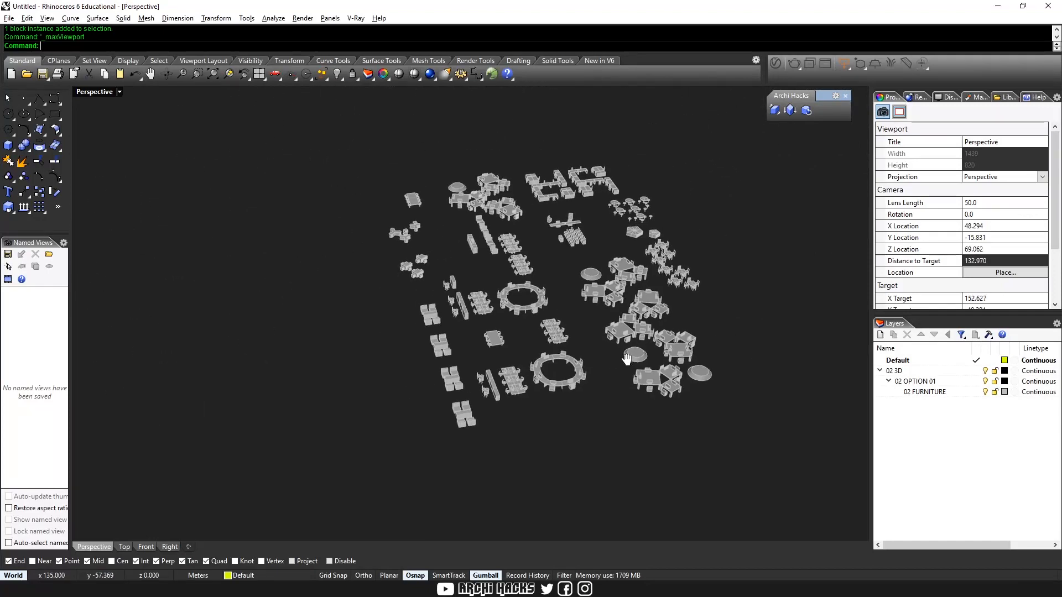
pyautogui.keyDown('shift'); pyautogui.moveTo(593, 361); pyautogui.dragTo(559, 343, button='right'); pyautogui.keyUp('shift')
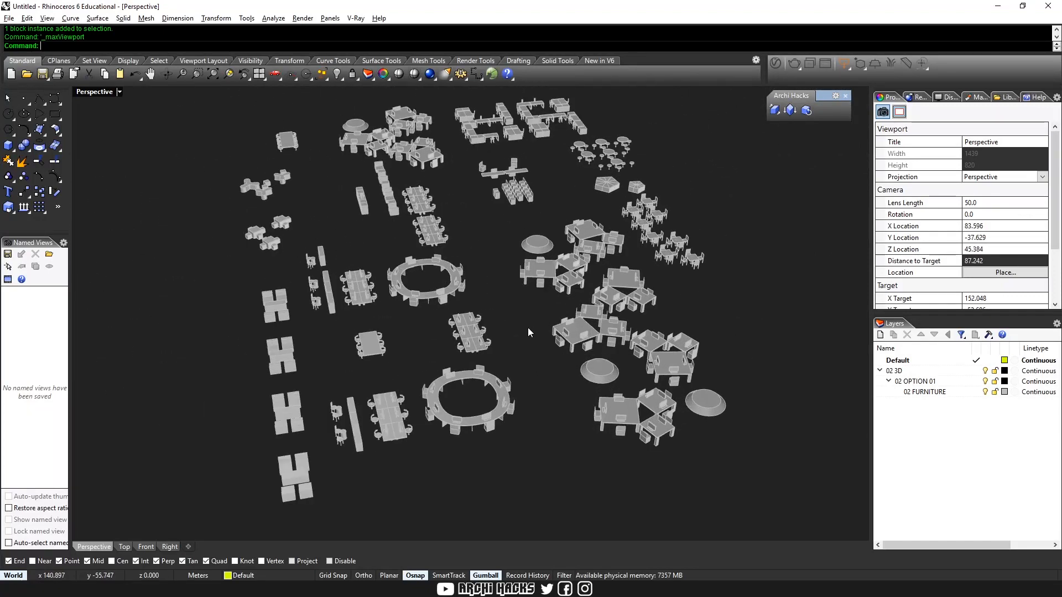
pyautogui.scroll(-4, 516, 327)
pyautogui.scroll(4, 515, 325)
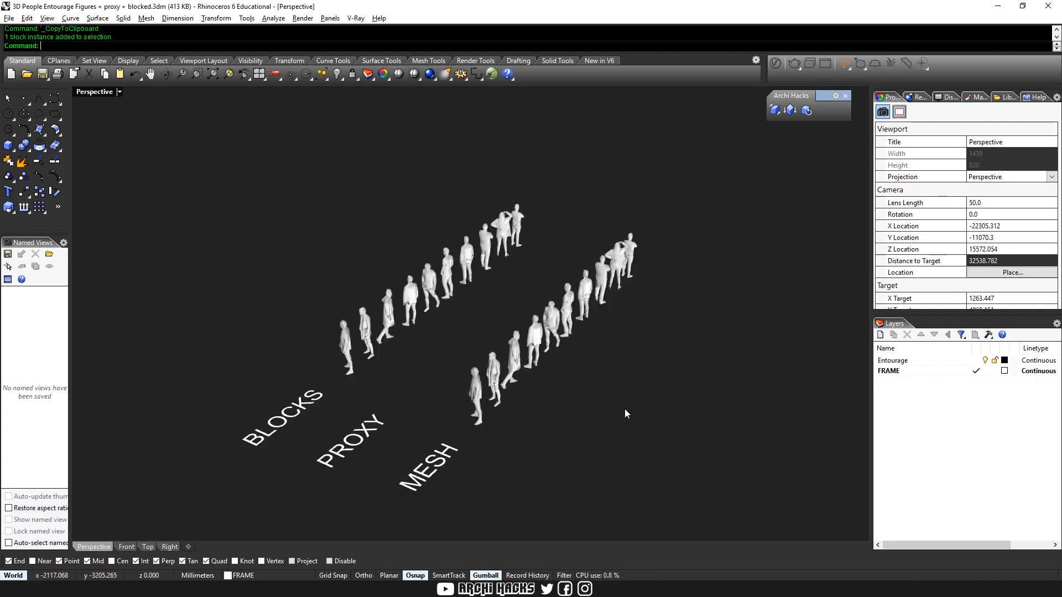
# Copy the whole row of people figures labelled BLOCKS from the 3D People Entourage file to the clipboard
pyautogui.moveTo(268, 139); pyautogui.dragTo(526, 373)
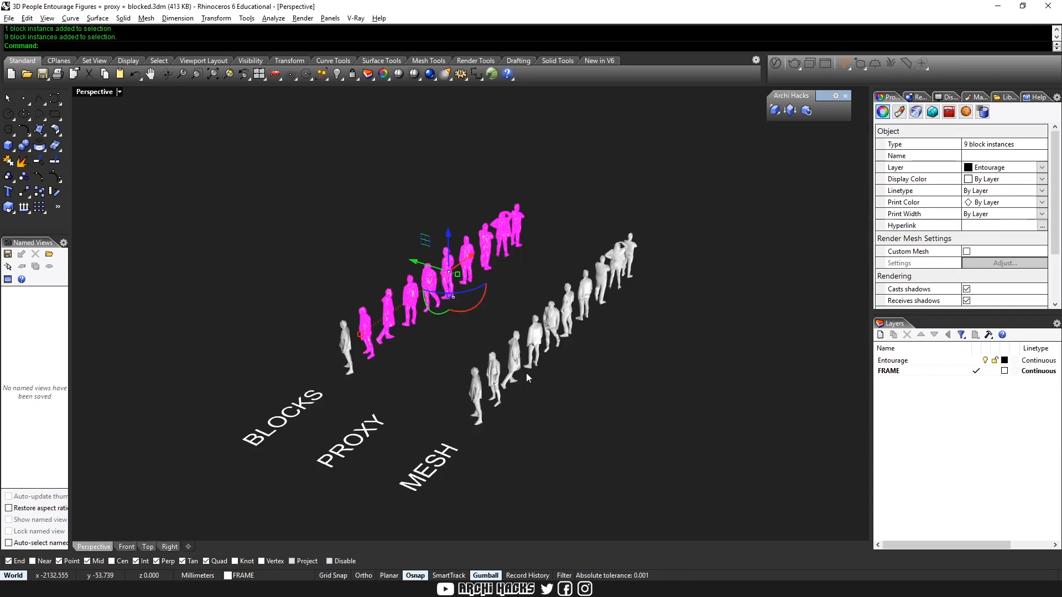
pyautogui.keyDown('shift'); pyautogui.click(345, 358); pyautogui.keyUp('shift')
pyautogui.hotkey('ctrl', 'c')
pyautogui.press('Escape')
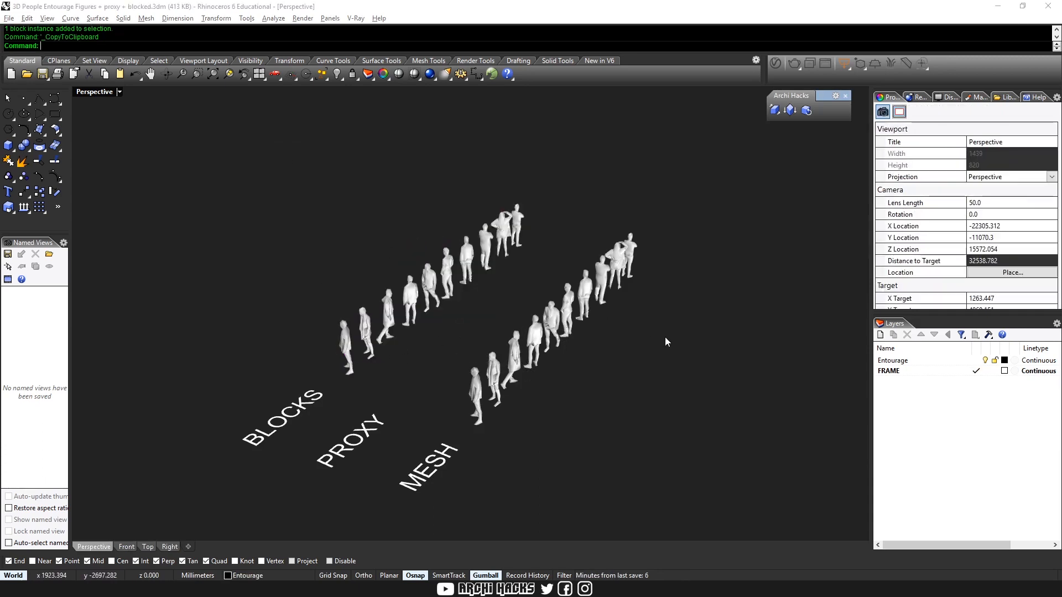
# Switch to the untitled furniture model, open Test Block for editing, and paste the copied people figures into it
pyautogui.hotkey('alt', 'Tab')
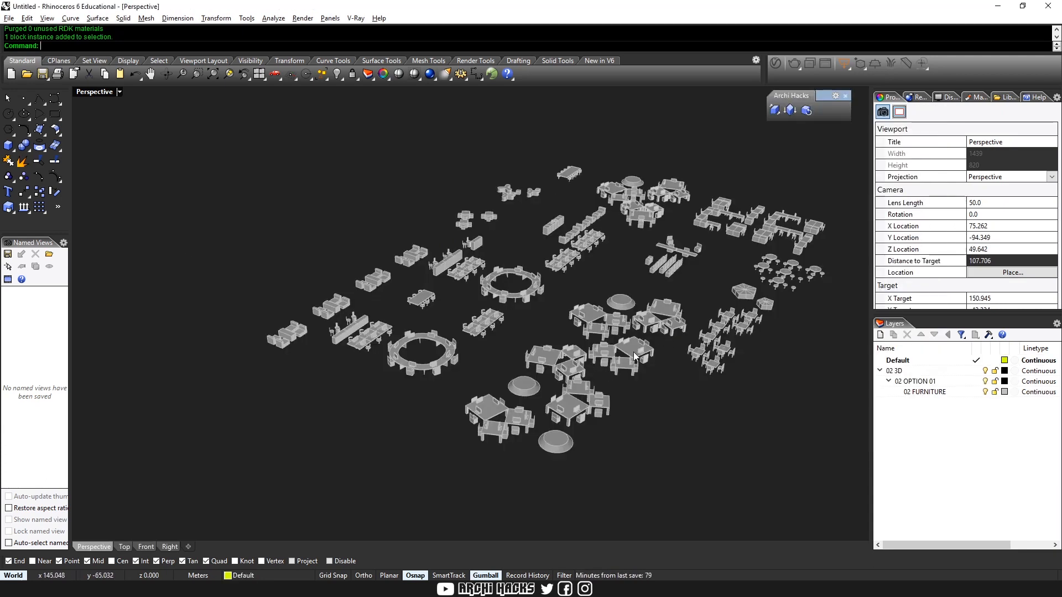
pyautogui.doubleClick(635, 357)
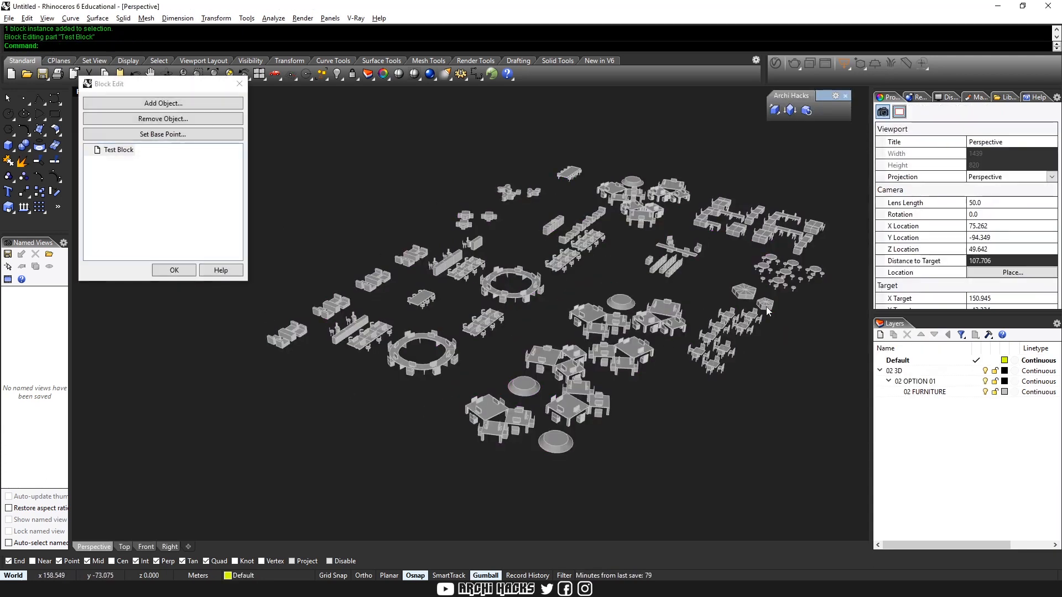
pyautogui.moveTo(675, 315); pyautogui.dragTo(649, 336, button='right')
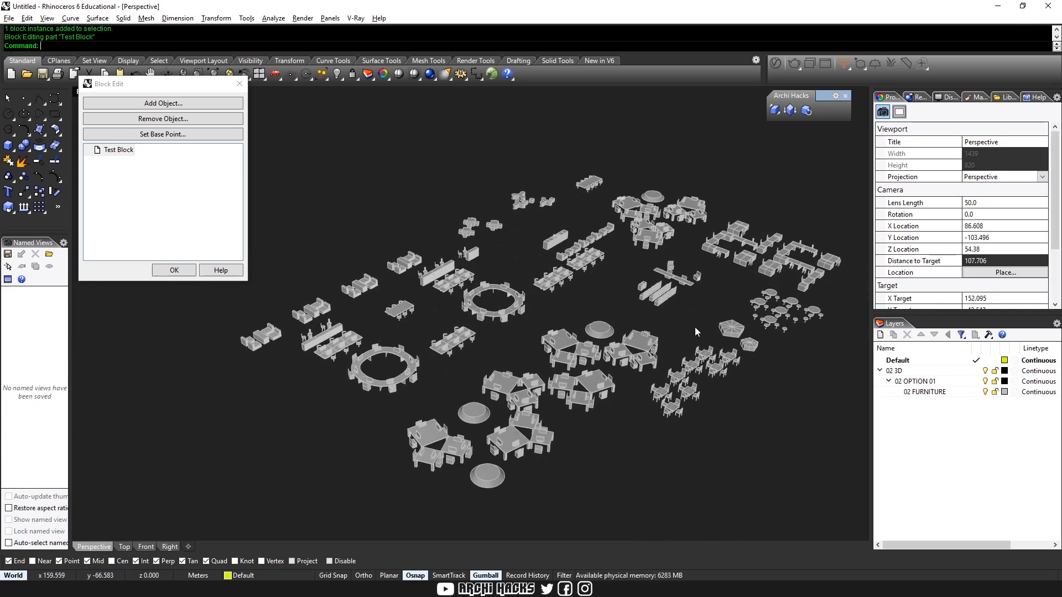
pyautogui.hotkey('ctrl', 'v')
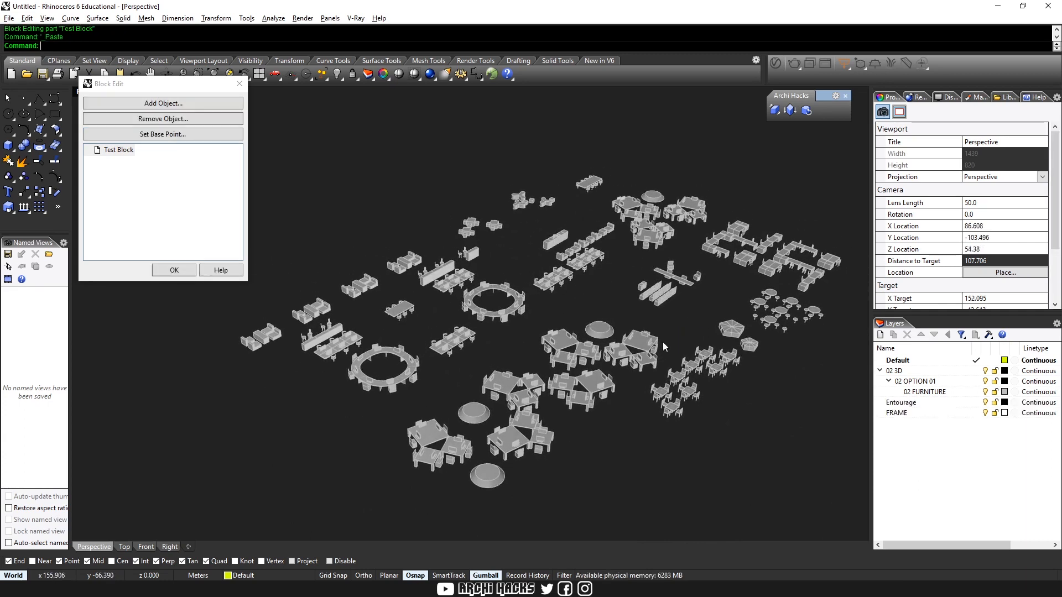
# Move the pasted row of people into the open space between the desks in the furniture layout
pyautogui.write('zs')
pyautogui.press('Return')
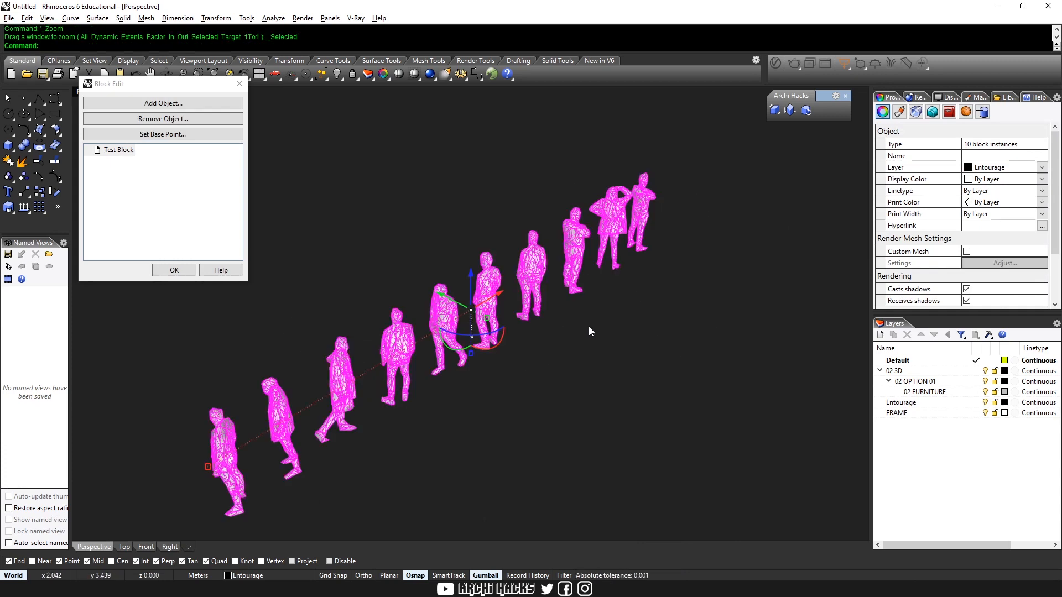
pyautogui.write('m')
pyautogui.press('Return')
pyautogui.click(482, 356)
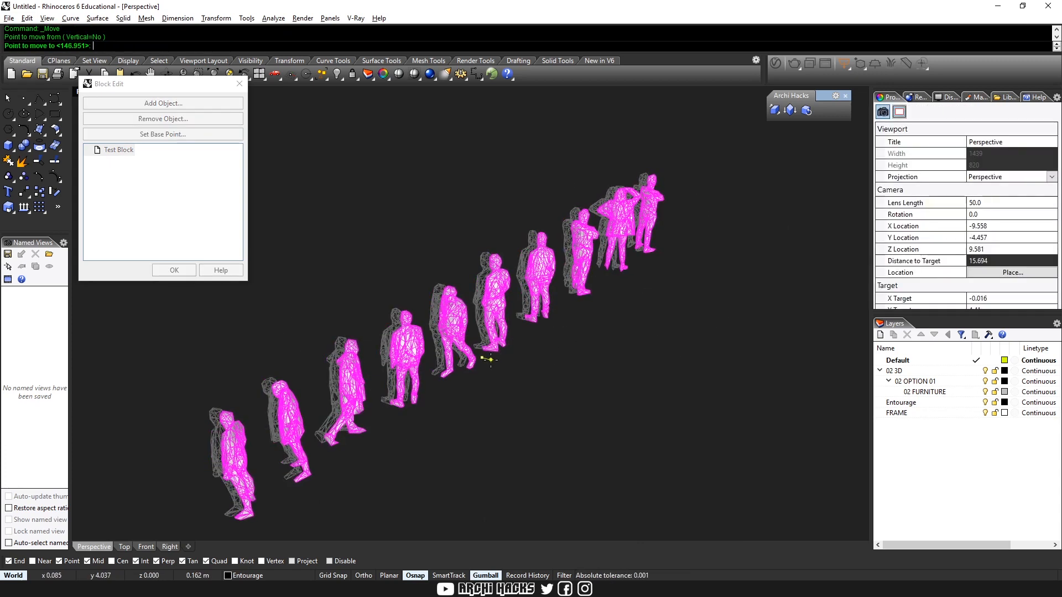
pyautogui.press('Home')
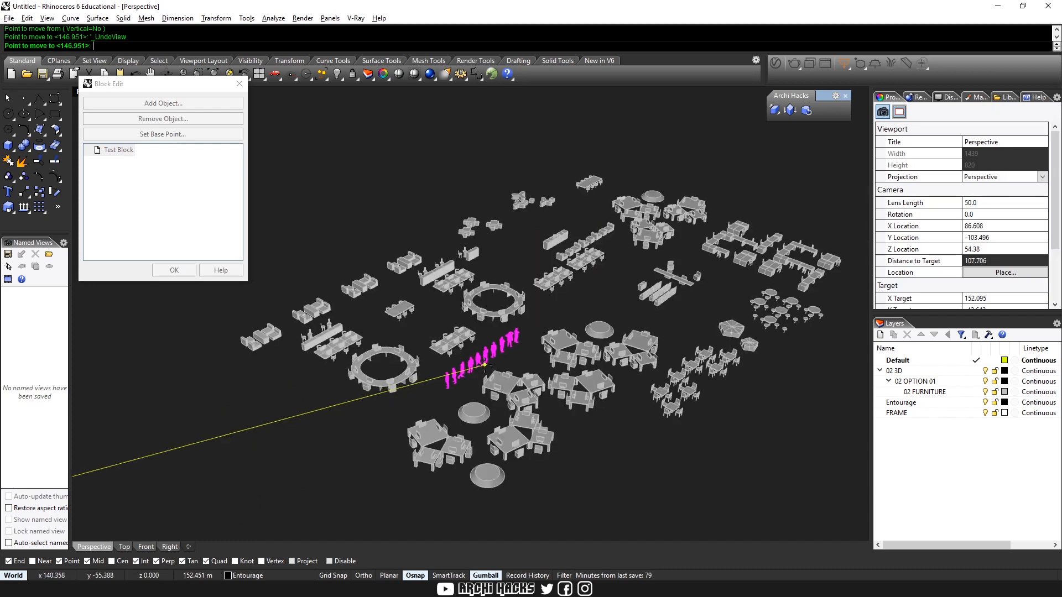
pyautogui.click(465, 372)
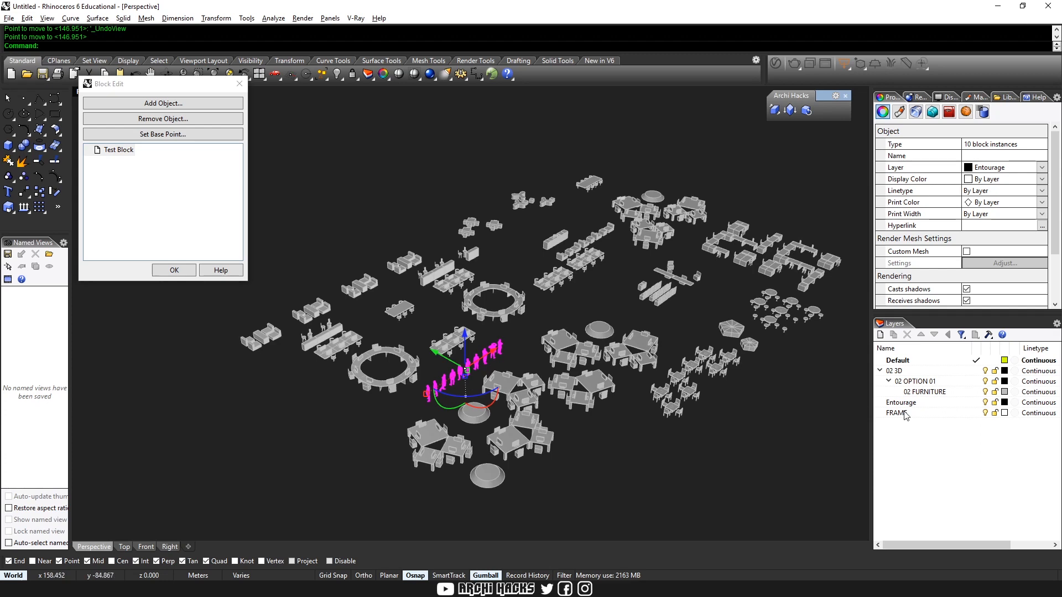
# Set the Entourage layer's color to red (R 255, G 0, B 0)
pyautogui.click(968, 403)
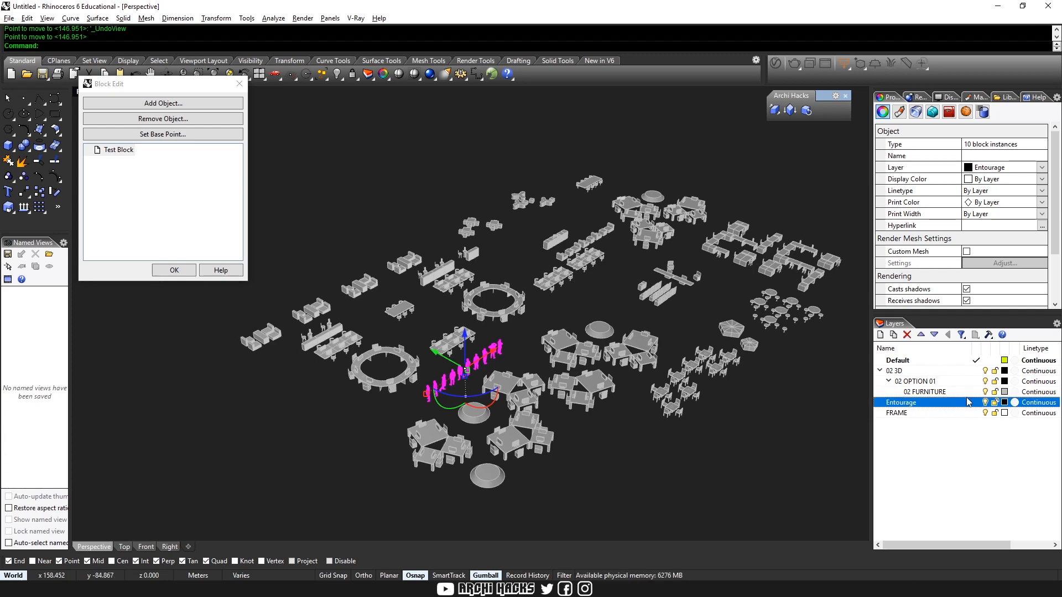
pyautogui.click(1004, 403)
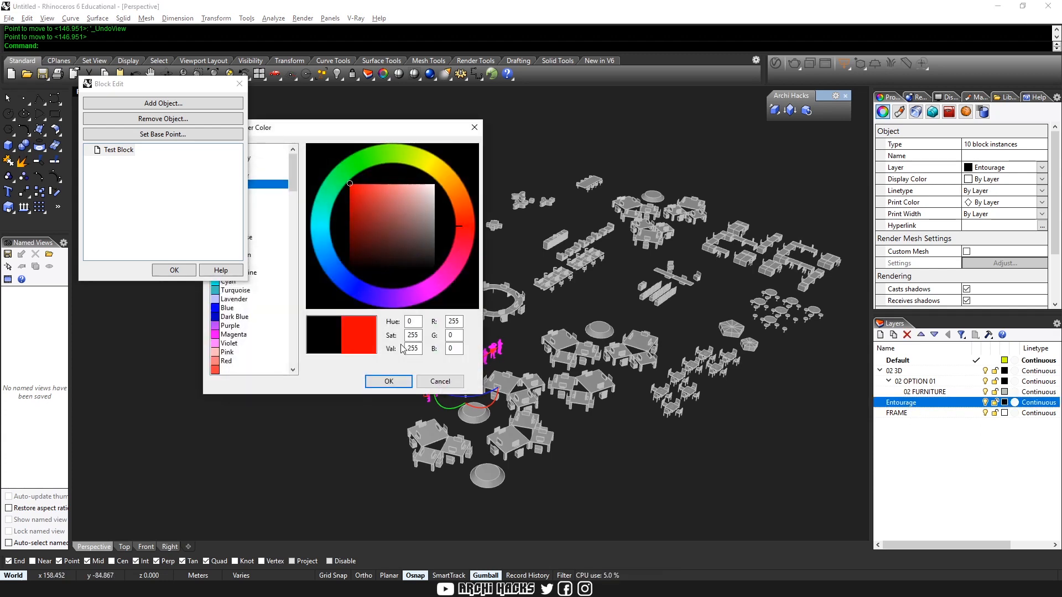
pyautogui.click(400, 383)
pyautogui.click(637, 471)
# Maximize the Top view and spread the people figures out around the desks and round tables
pyautogui.moveTo(476, 382); pyautogui.dragTo(570, 386, button='right')
pyautogui.scroll(2, 462, 408)
pyautogui.hotkey('ctrl', 'm')
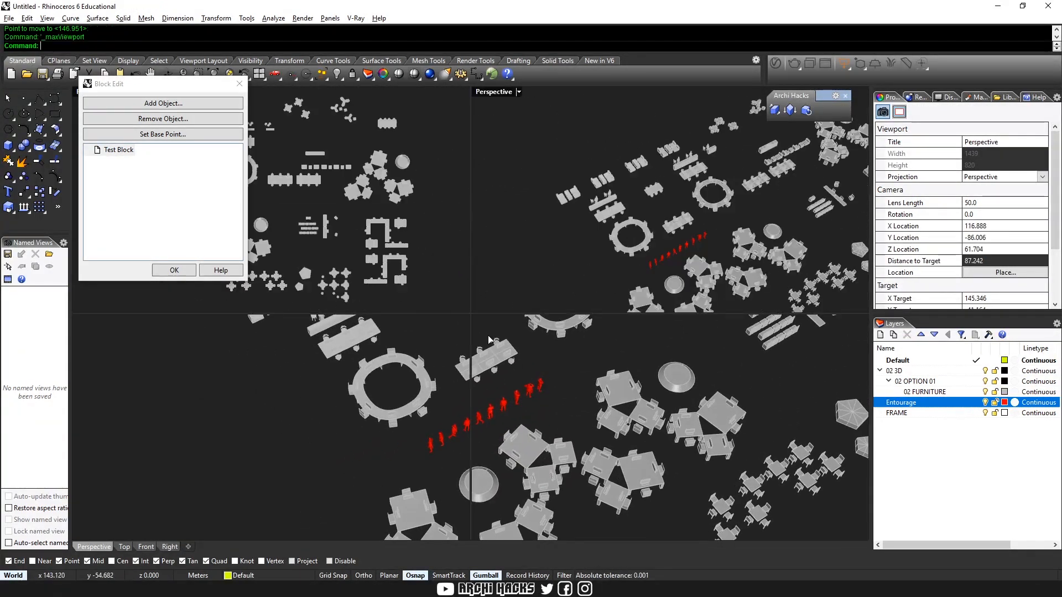
pyautogui.click(413, 195)
pyautogui.hotkey('ctrl', 'm')
pyautogui.moveTo(509, 258); pyautogui.dragTo(638, 277, button='right')
pyautogui.moveTo(539, 280); pyautogui.dragTo(488, 303)
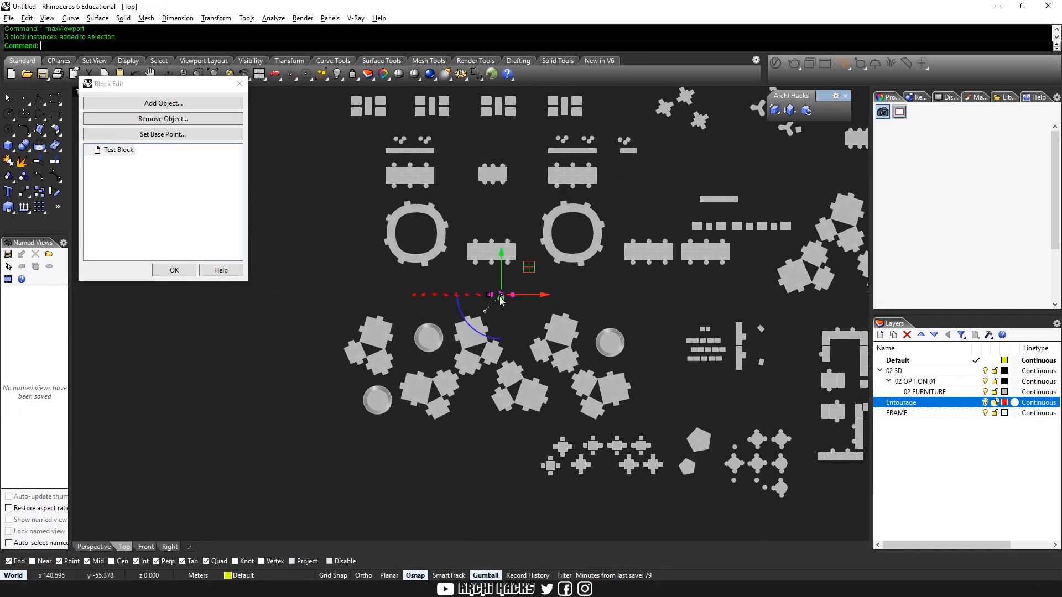
pyautogui.scroll(-2, 500, 296)
pyautogui.moveTo(530, 267); pyautogui.dragTo(587, 232)
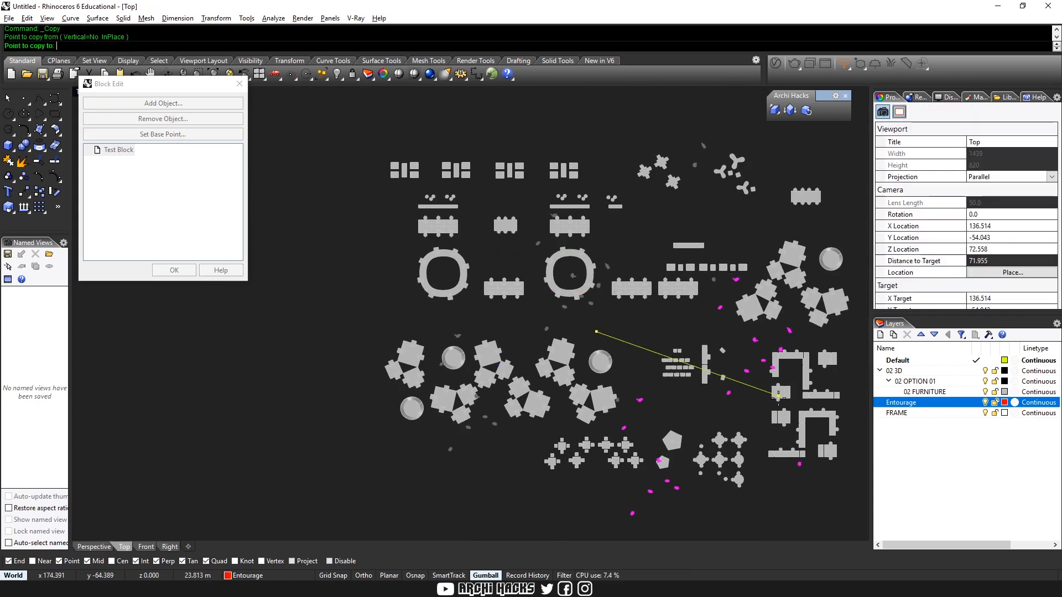
# Copy the scattered people figures across to the other half of the furniture layout, around the cafe tables and workstations
pyautogui.click(778, 398)
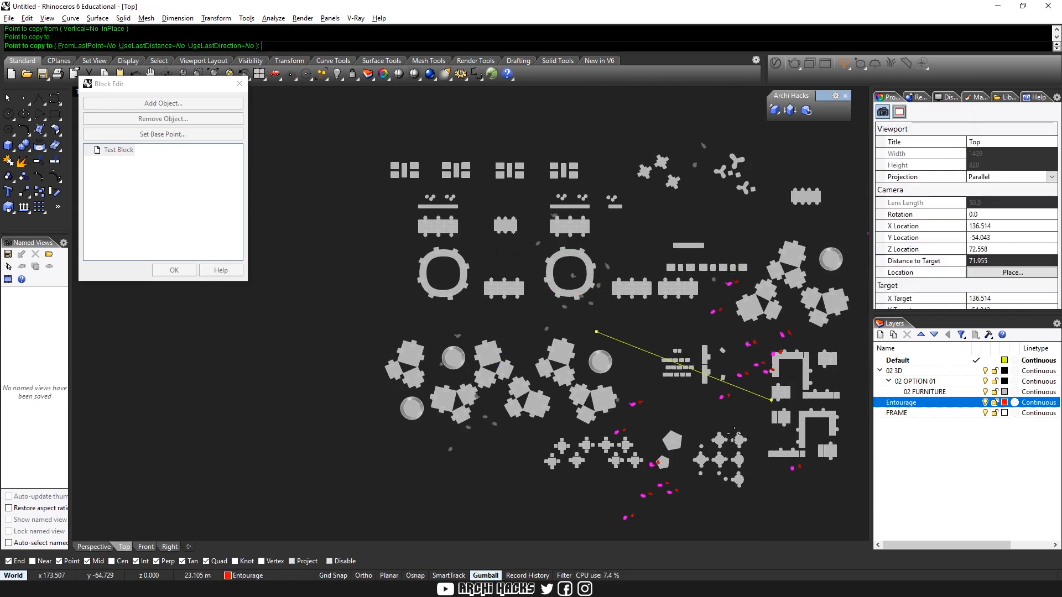
pyautogui.click(735, 437)
pyautogui.press('Escape')
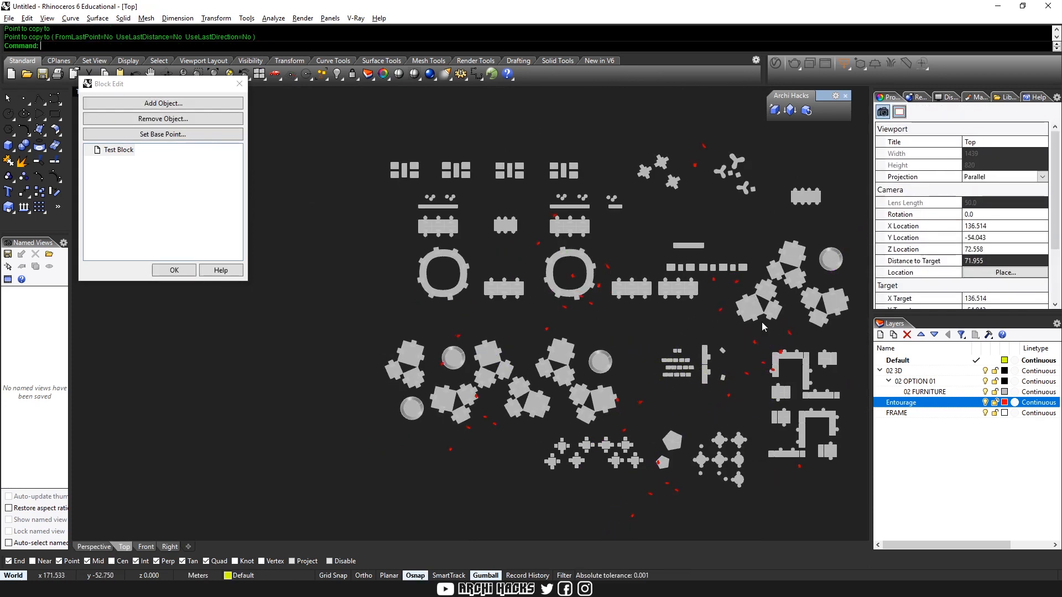
# Copy people figures from beside the U-shaped workstations to the upper bench seating and close the Test Block edit with the changes accepted
pyautogui.click(765, 365)
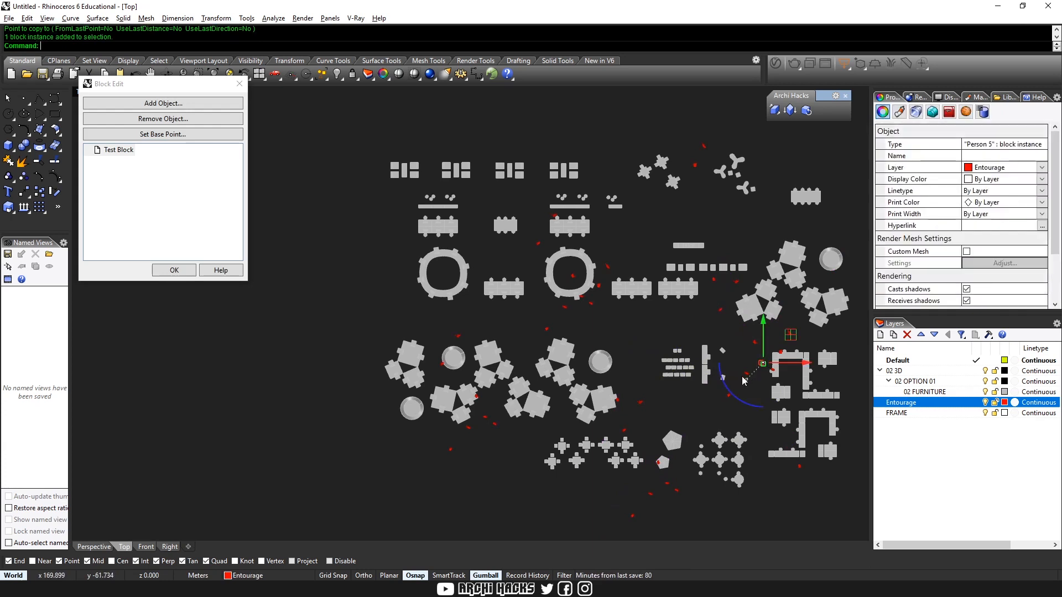
pyautogui.keyDown('shift'); pyautogui.click(783, 335); pyautogui.keyUp('shift')
pyautogui.moveTo(785, 343); pyautogui.dragTo(455, 173)
pyautogui.click(561, 157)
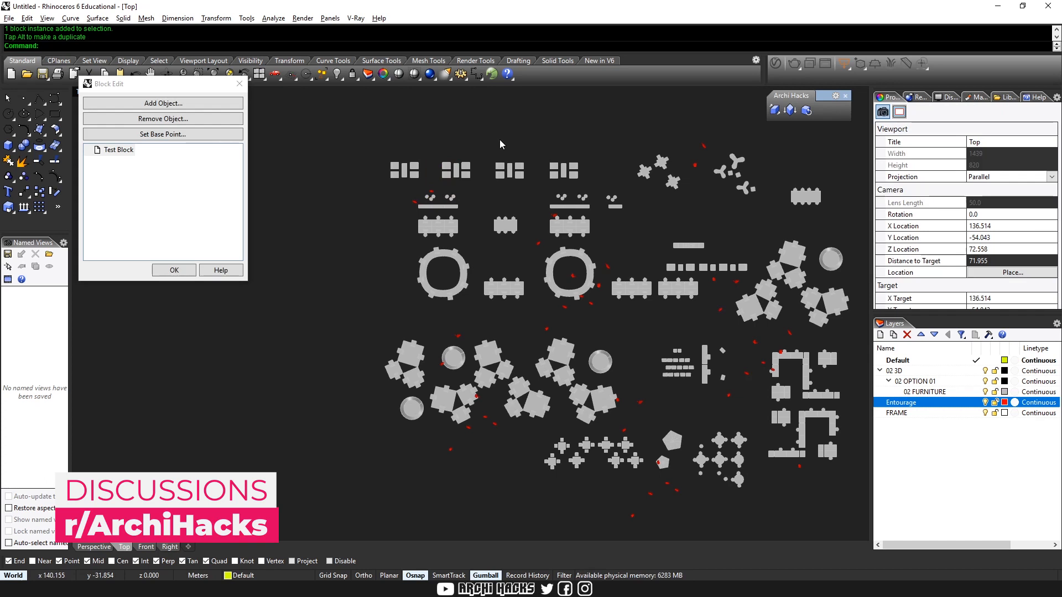
pyautogui.click(184, 271)
# Examine the added people in the Perspective view and in the Front view's oblique copy, across the desks, cafe tables and workstations
pyautogui.moveTo(682, 406); pyautogui.dragTo(580, 400, button='right')
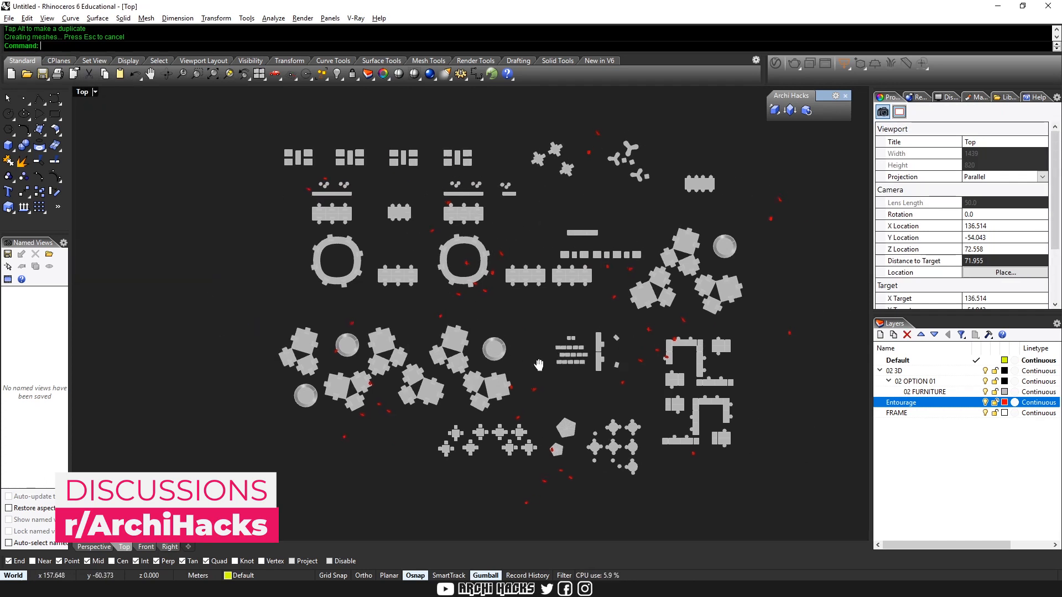
pyautogui.hotkey('ctrl', 'm')
pyautogui.click(712, 258)
pyautogui.hotkey('ctrl', 'm')
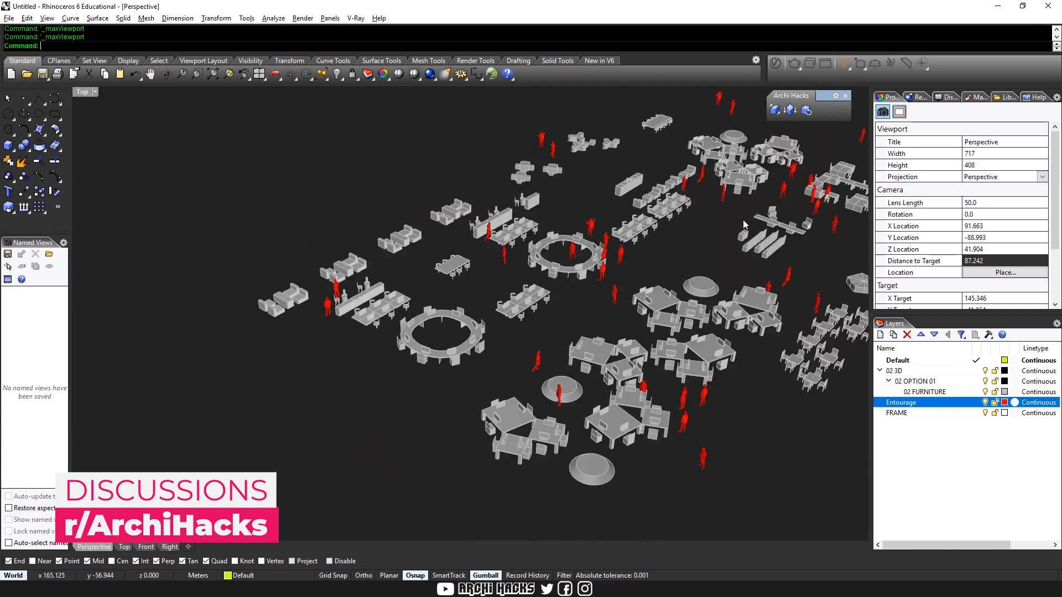
pyautogui.moveTo(707, 284); pyautogui.dragTo(719, 233, button='right')
pyautogui.hotkey('ctrl', 'm')
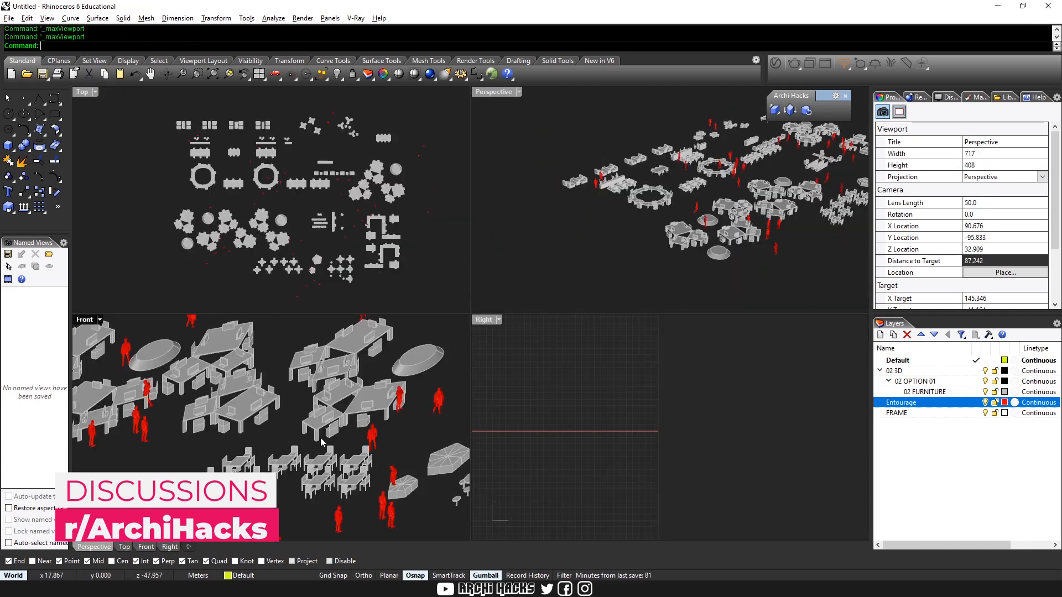
pyautogui.moveTo(363, 392); pyautogui.dragTo(423, 409, button='right')
pyautogui.hotkey('ctrl', 'm')
pyautogui.scroll(-5, 501, 331)
pyautogui.scroll(8, 671, 282)
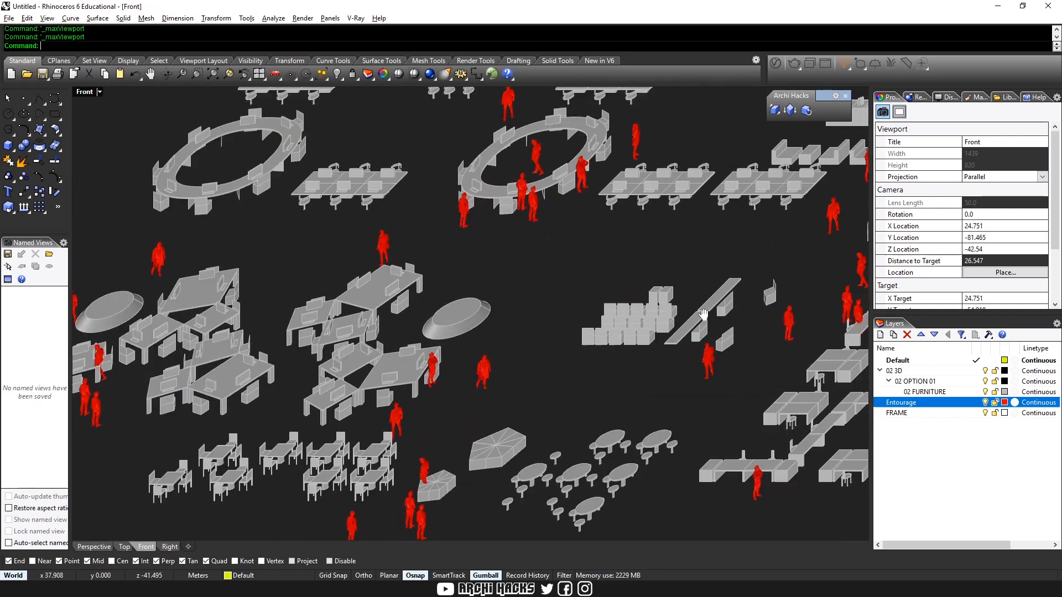
pyautogui.moveTo(495, 280); pyautogui.dragTo(546, 351, button='right')
pyautogui.scroll(-6, 575, 300)
pyautogui.moveTo(621, 372); pyautogui.dragTo(492, 314, button='right')
pyautogui.scroll(-4, 527, 362)
pyautogui.scroll(8, 632, 381)
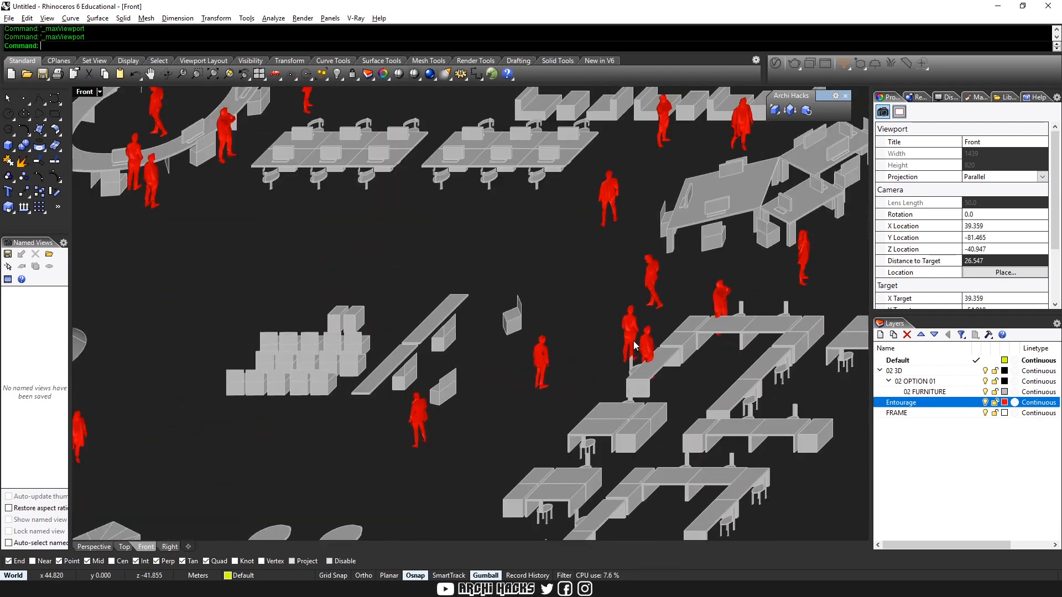
# Maximize the Front oblique view and change its display mode, trying RenderedOSN and a white line-style mode
pyautogui.hotkey('ctrl', 'm')
pyautogui.moveTo(734, 215); pyautogui.dragTo(758, 177, button='right')
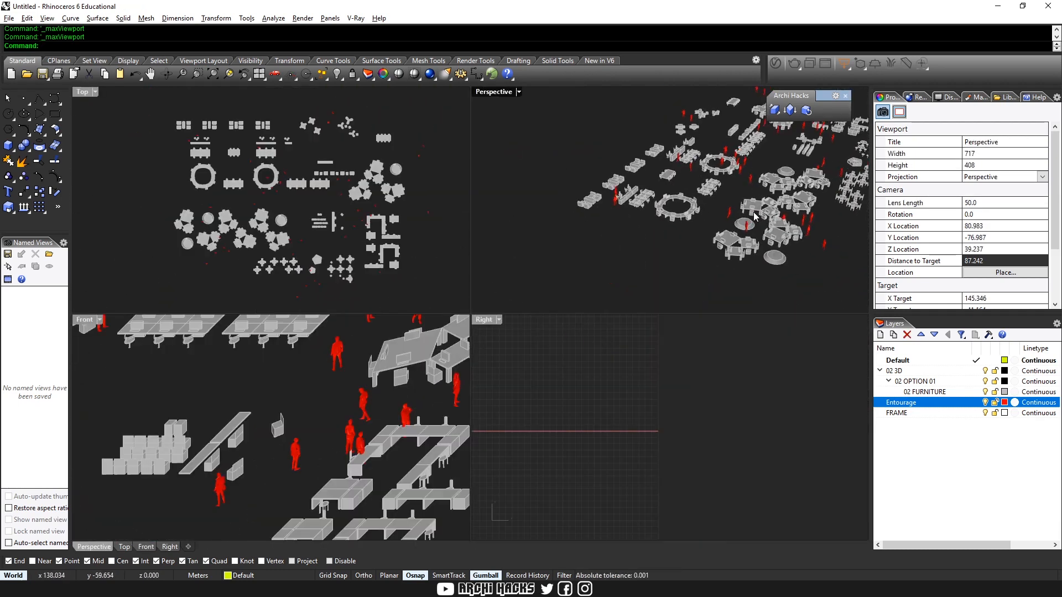
pyautogui.scroll(6, 755, 215)
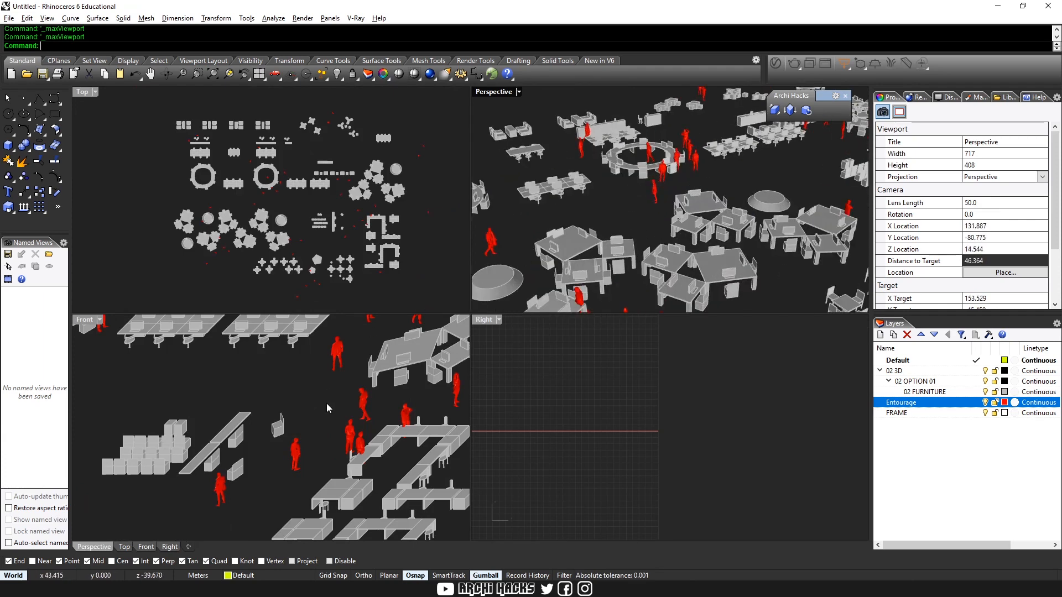
pyautogui.moveTo(329, 410); pyautogui.dragTo(476, 379, button='right')
pyautogui.hotkey('ctrl', 'm')
pyautogui.hotkey('ctrl', 'alt', 'r')
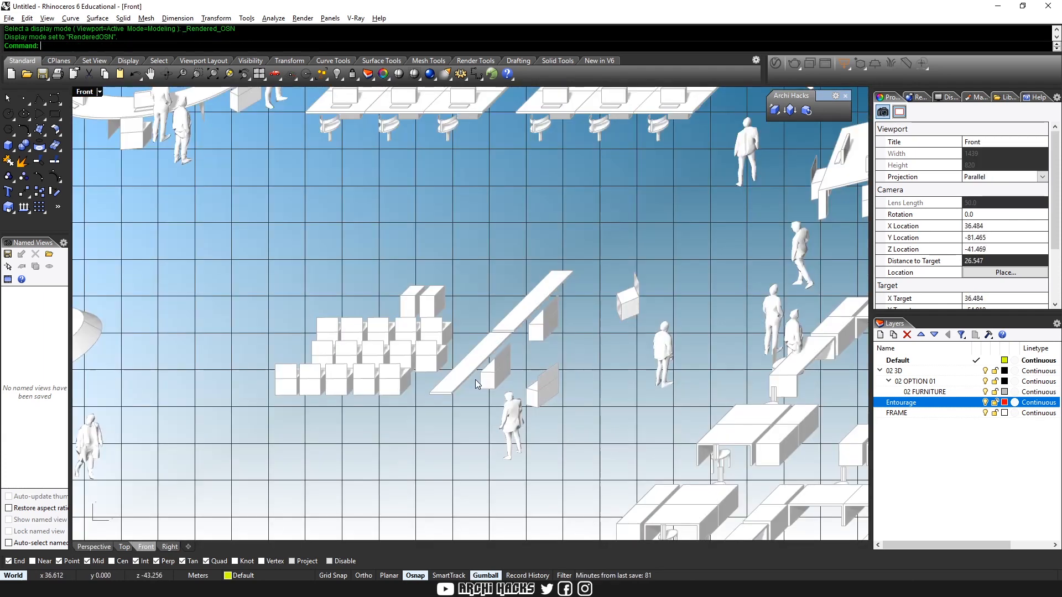
pyautogui.hotkey('ctrl', 'alt', 's')
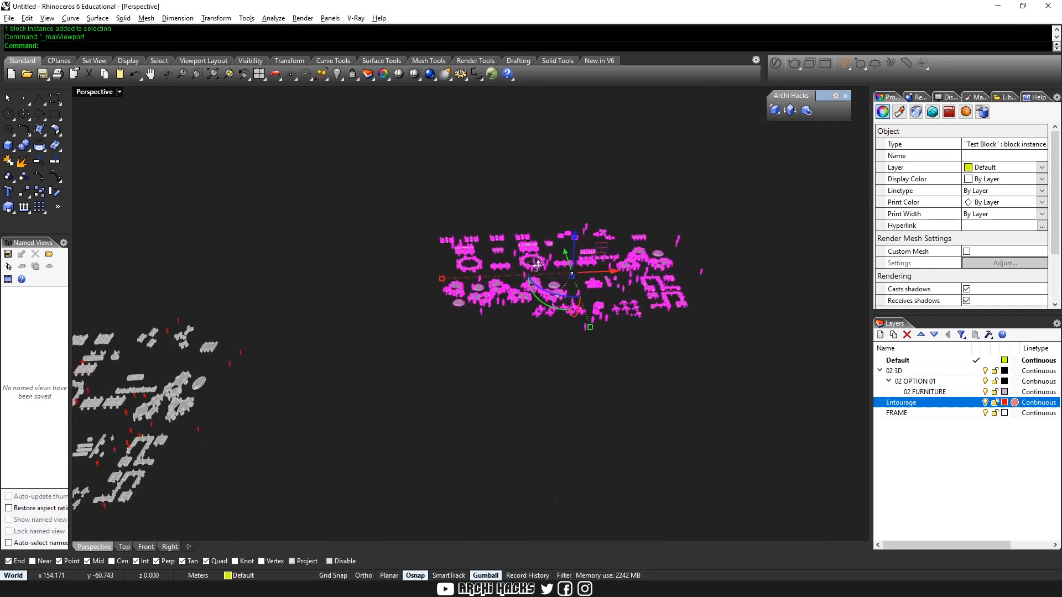
# Duplicate the Test Block into the empty space beside it and convert the copy to a plan oblique
pyautogui.moveTo(537, 265); pyautogui.dragTo(573, 243, button='right')
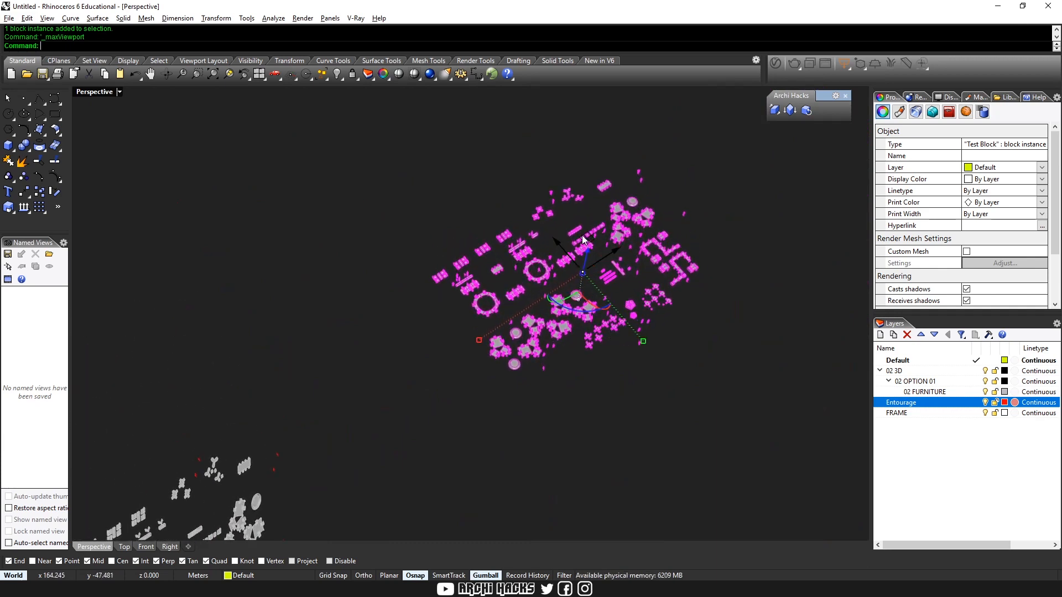
pyautogui.moveTo(583, 239); pyautogui.dragTo(287, 227)
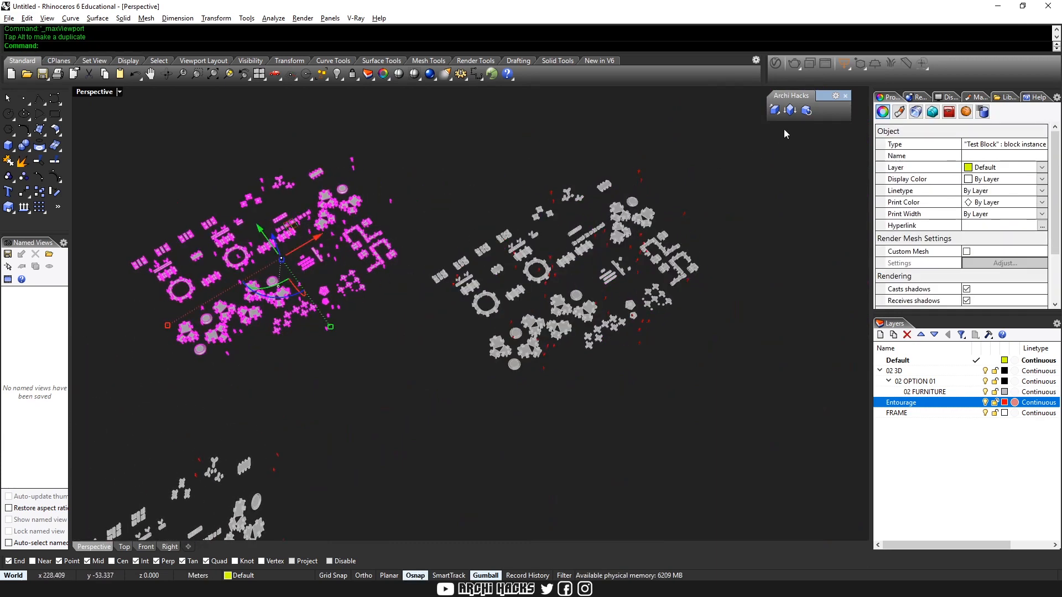
pyautogui.click(791, 111)
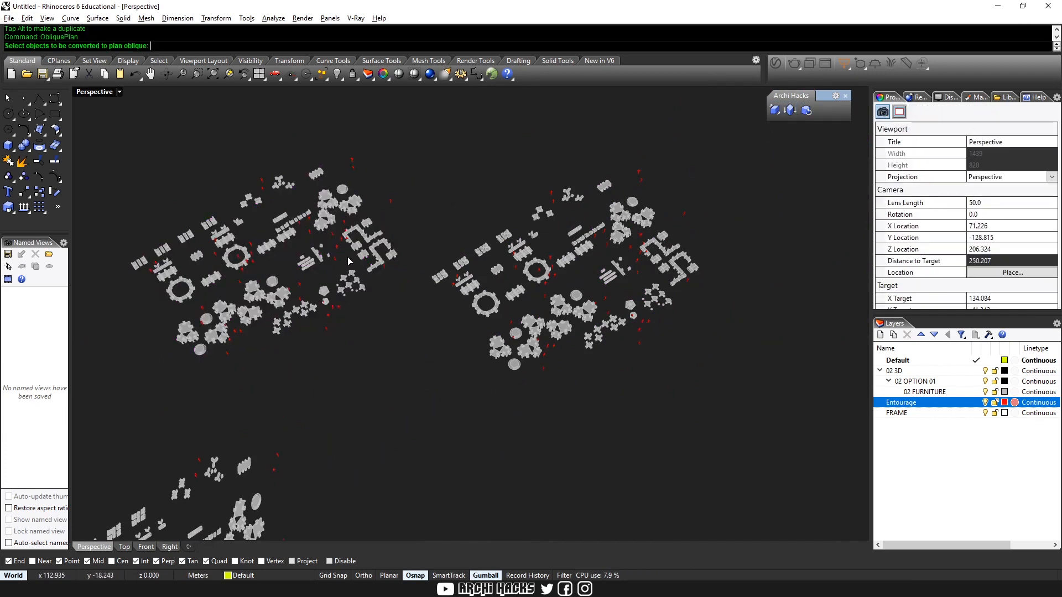
pyautogui.click(375, 233)
pyautogui.press('Return')
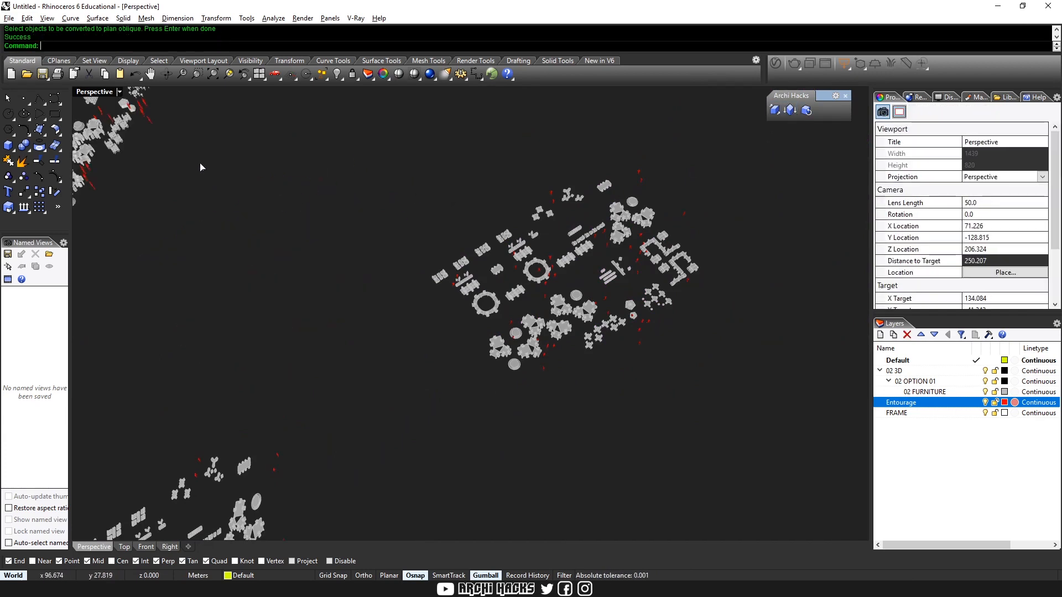
# Maximize the Top view on the oblique plan copy and set its display mode to Arctic
pyautogui.hotkey('ctrl', 'm')
pyautogui.click(334, 203)
pyautogui.hotkey('ctrl', 'm')
pyautogui.scroll(-13, 381, 344)
pyautogui.moveTo(406, 344); pyautogui.dragTo(597, 326, button='right')
pyautogui.moveTo(472, 257); pyautogui.dragTo(465, 462, button='right')
pyautogui.scroll(8, 465, 332)
pyautogui.scroll(10, 425, 274)
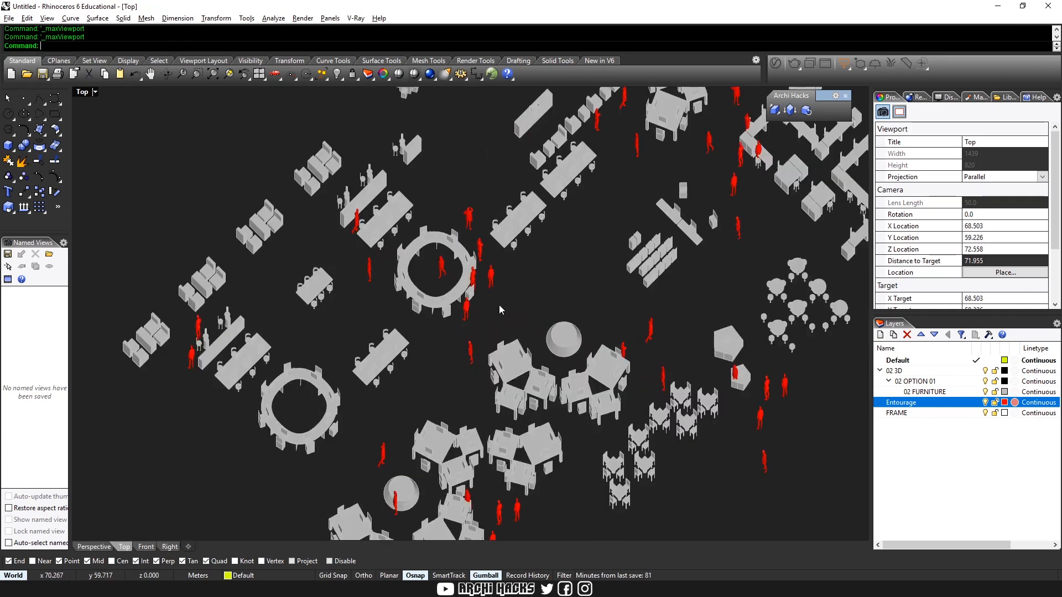
pyautogui.moveTo(579, 284); pyautogui.dragTo(570, 322, button='right')
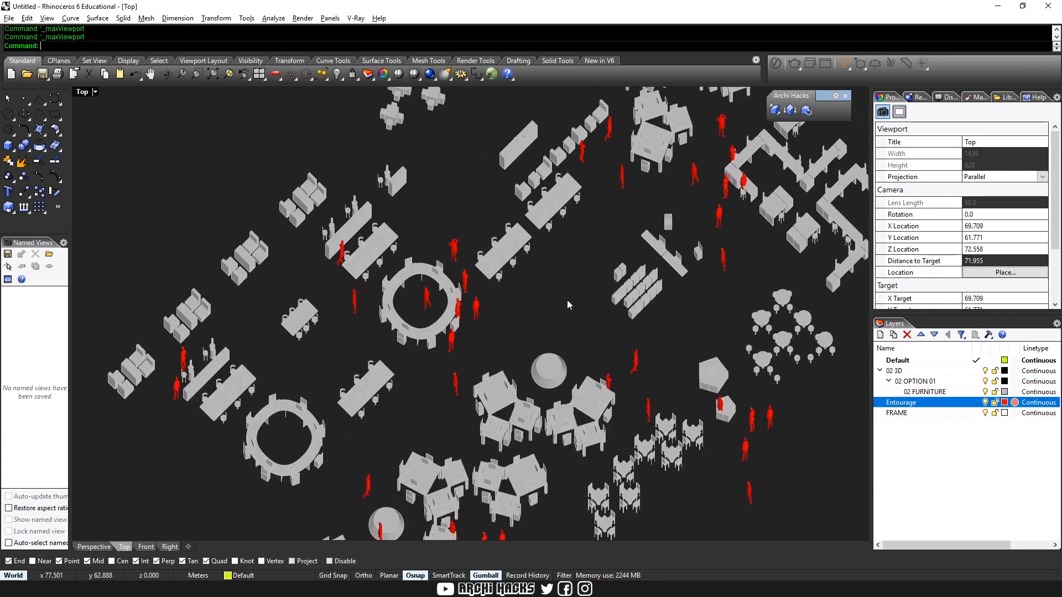
pyautogui.hotkey('ctrl', 'alt', 'd')
pyautogui.hotkey('ctrl', 'alt', 'a')
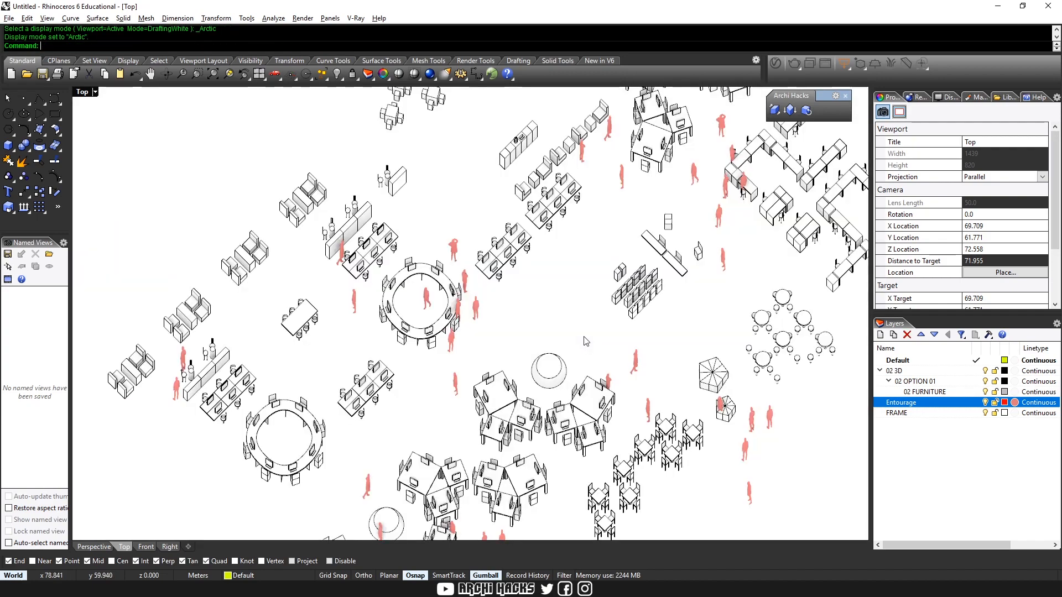
# Try to open the oblique plan copy for block editing at the person overlapping the small pentagonal seat
pyautogui.scroll(2, 542, 304)
pyautogui.moveTo(583, 353); pyautogui.dragTo(465, 499, button='right')
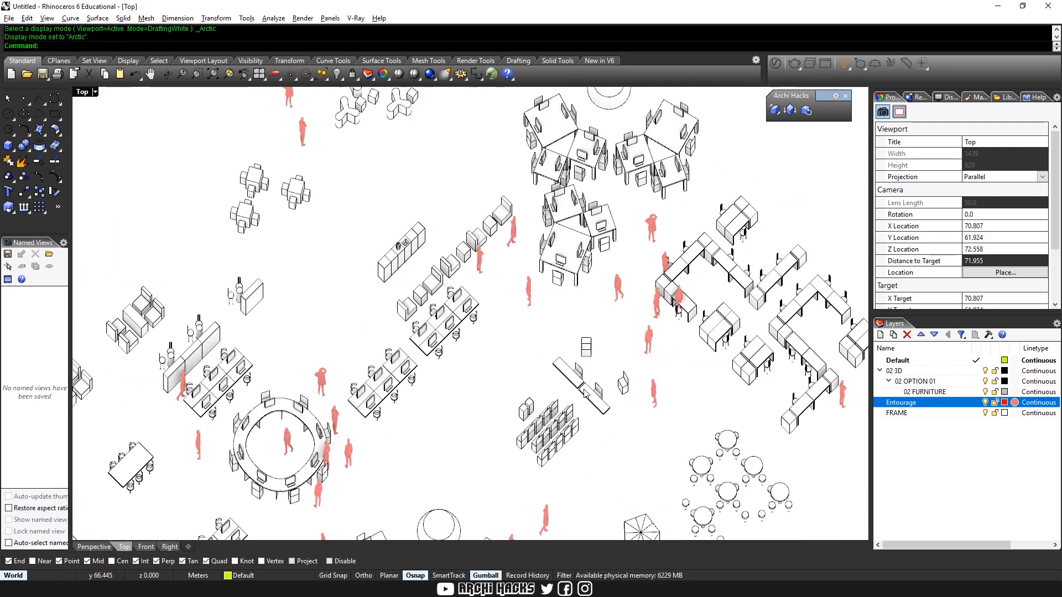
pyautogui.moveTo(579, 419); pyautogui.dragTo(653, 298, button='right')
pyautogui.scroll(14, 712, 457)
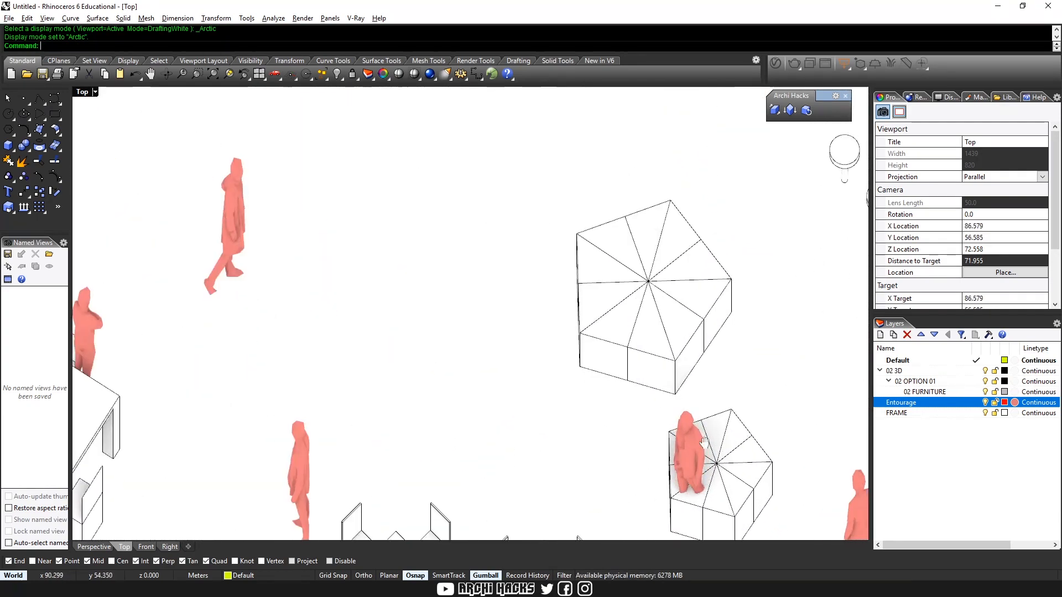
pyautogui.moveTo(670, 470); pyautogui.dragTo(628, 394, button='right')
pyautogui.click(648, 381)
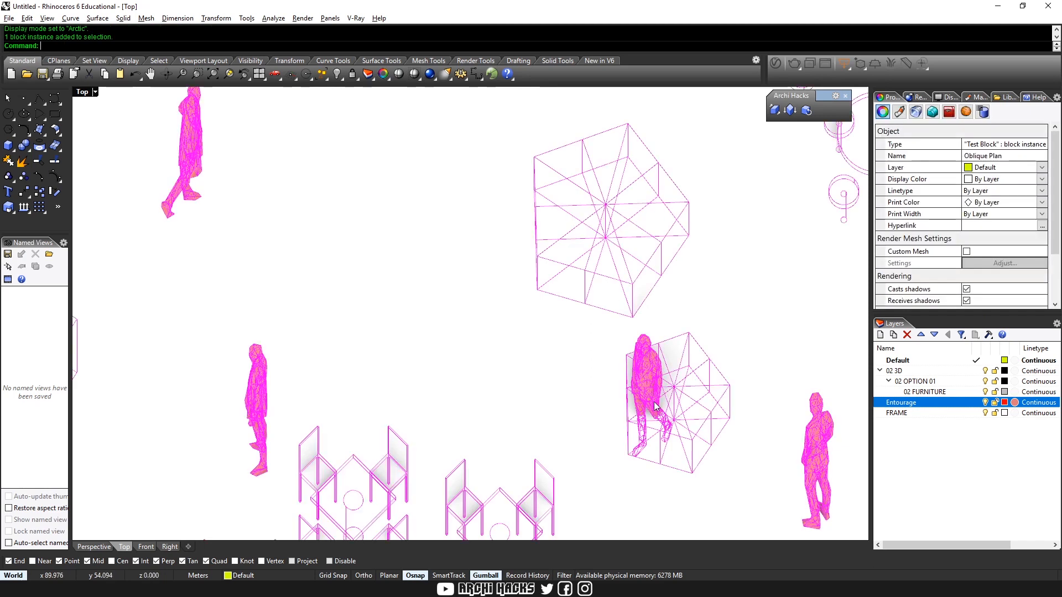
pyautogui.moveTo(705, 411); pyautogui.dragTo(689, 334, button='right')
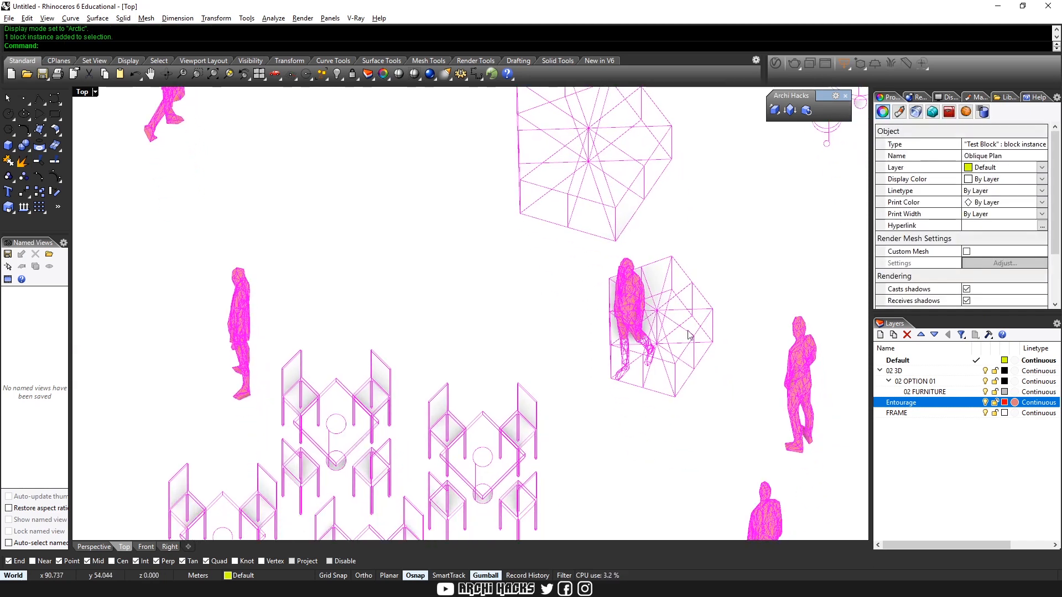
pyautogui.doubleClick(638, 293)
pyautogui.click(606, 336)
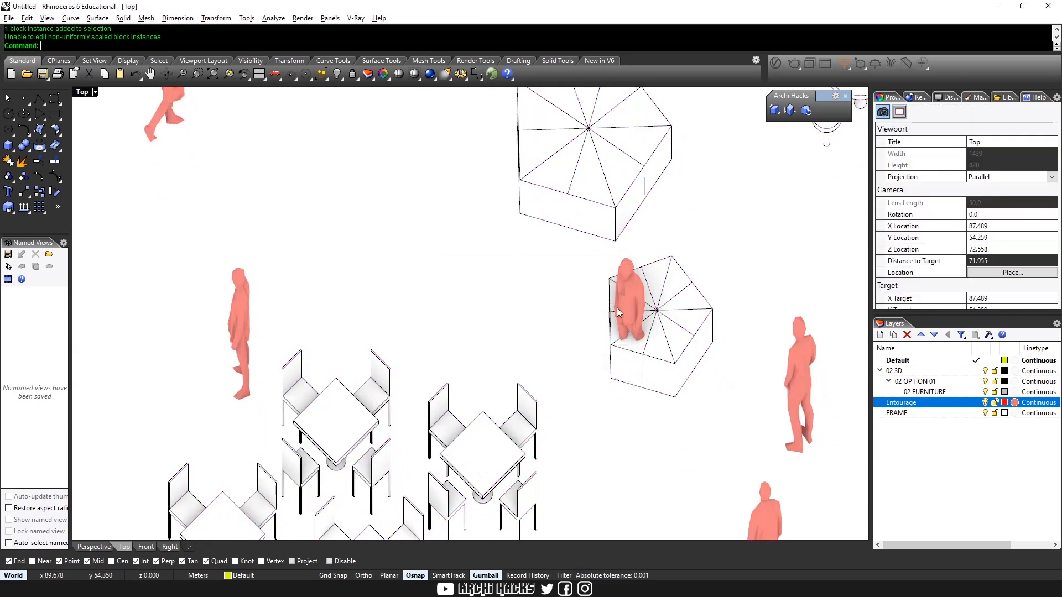
# Edit the original Test Block in the Top view, moving Person 6 off the small pentagonal seat to the open floor beside it
pyautogui.scroll(-6, 562, 321)
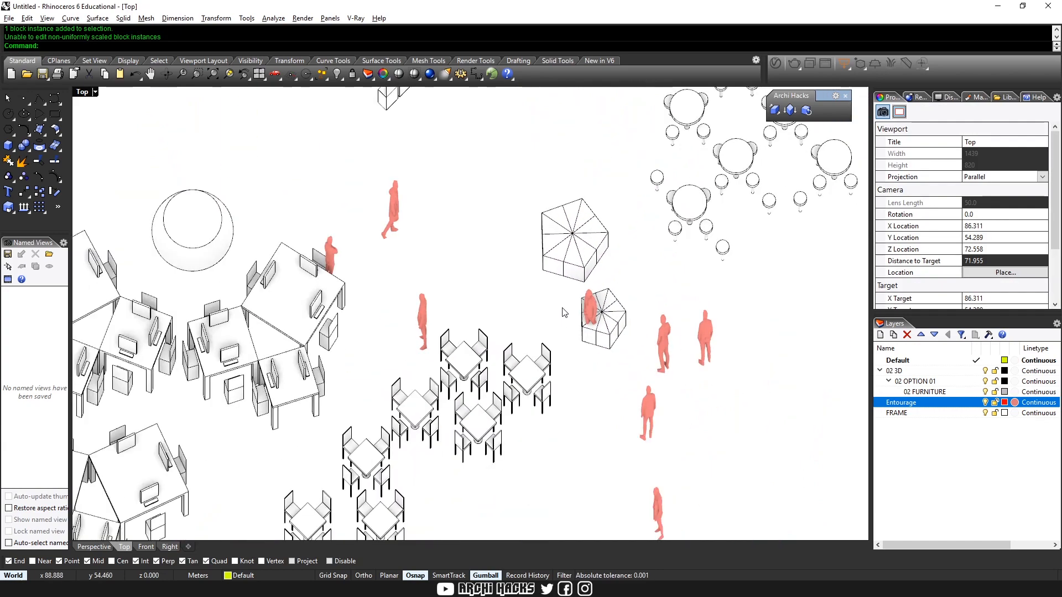
pyautogui.hotkey('ctrl', 'm')
pyautogui.moveTo(362, 249); pyautogui.dragTo(353, 196, button='right')
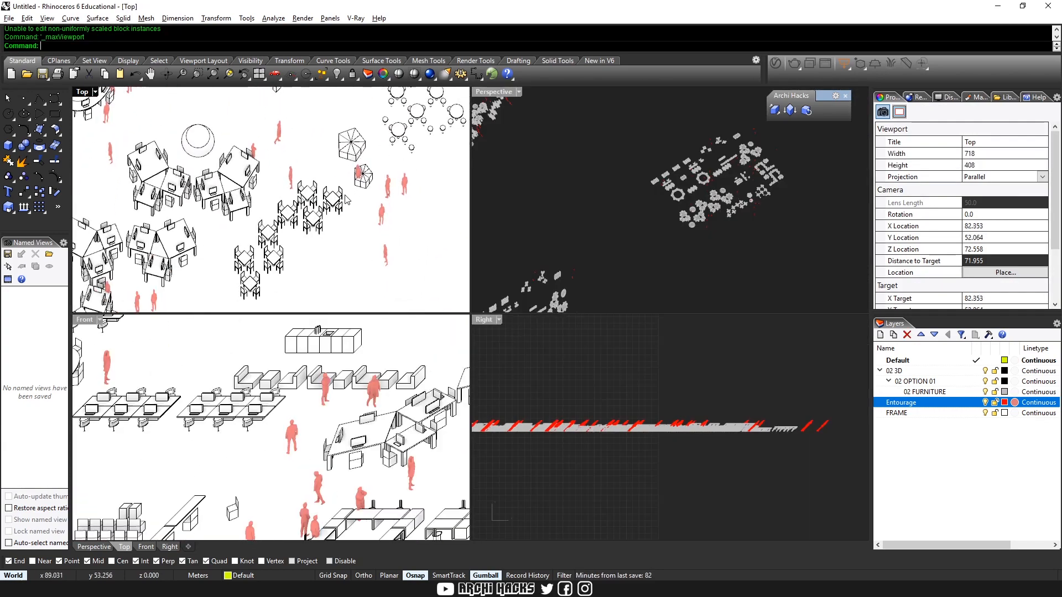
pyautogui.hotkey('ctrl', 'm')
pyautogui.scroll(-6, 354, 196)
pyautogui.moveTo(650, 274); pyautogui.dragTo(446, 317, button='right')
pyautogui.scroll(-10, 396, 256)
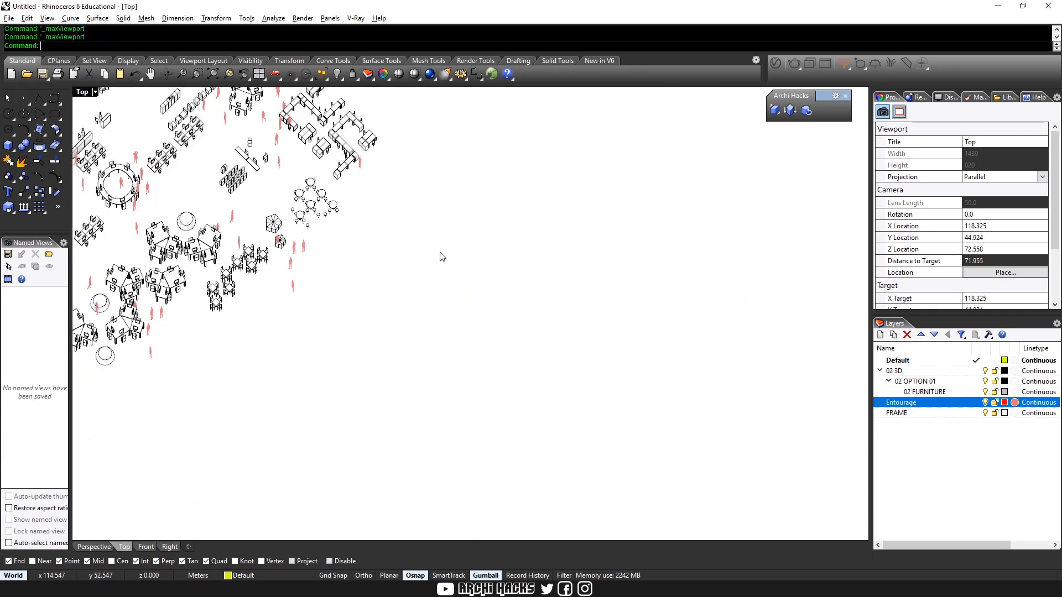
pyautogui.moveTo(518, 489); pyautogui.dragTo(513, 368, button='right')
pyautogui.scroll(20, 517, 369)
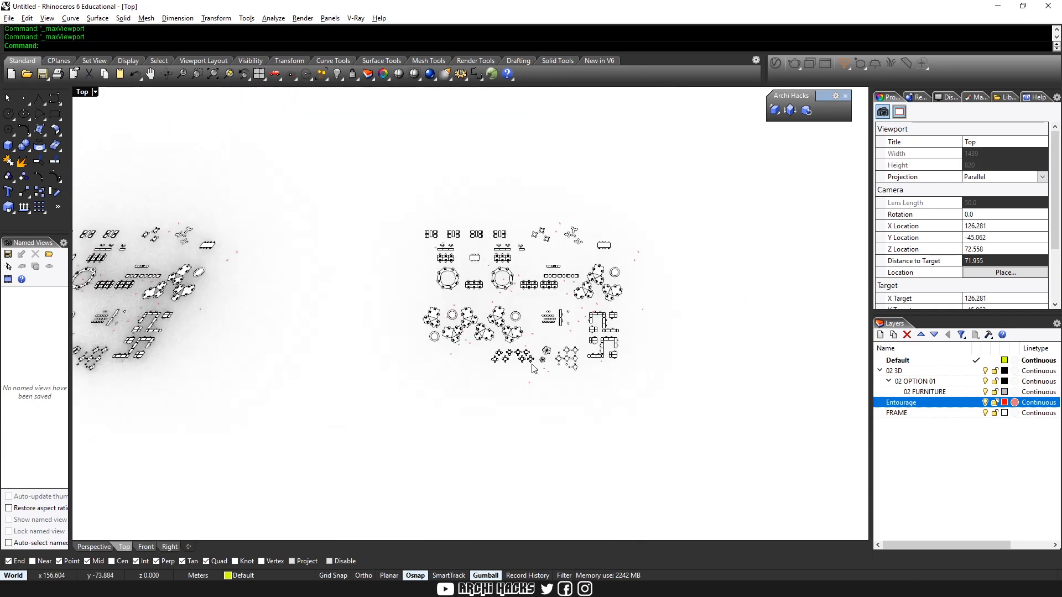
pyautogui.scroll(5, 541, 352)
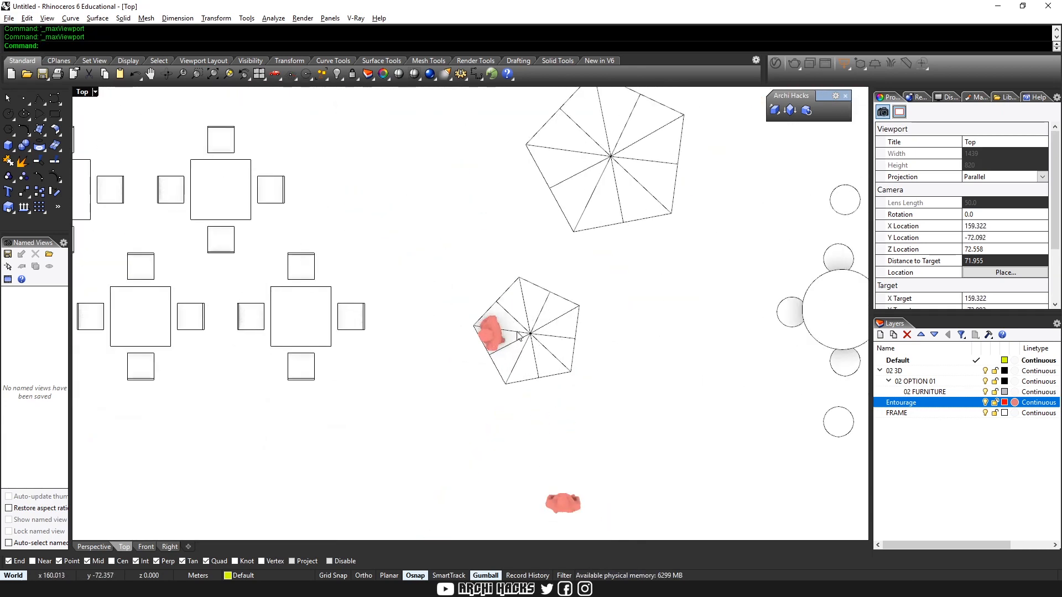
pyautogui.doubleClick(496, 349)
pyautogui.click(520, 344)
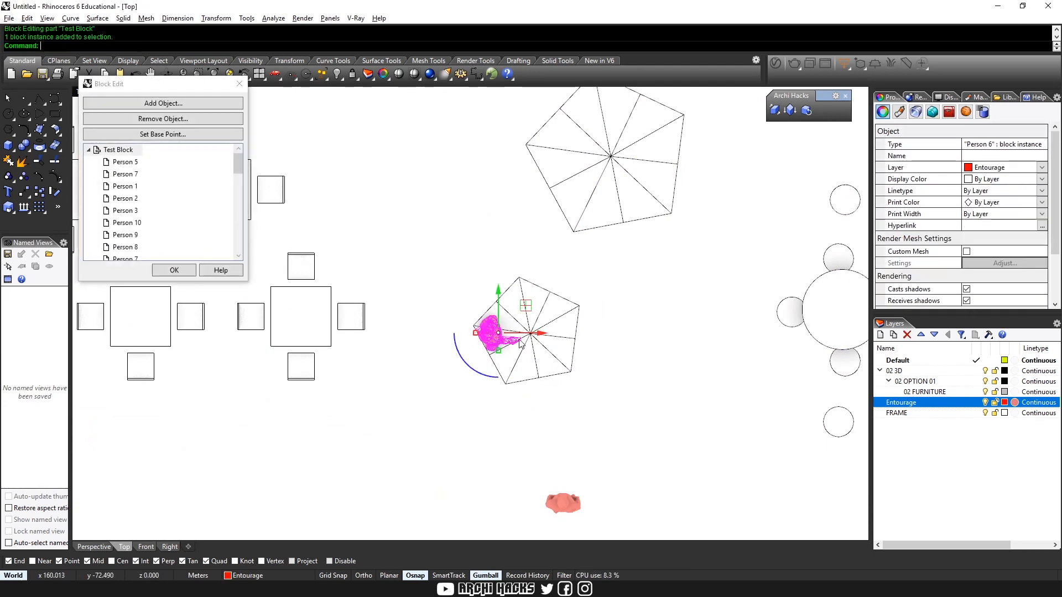
pyautogui.moveTo(524, 338); pyautogui.dragTo(467, 338)
pyautogui.click(645, 349)
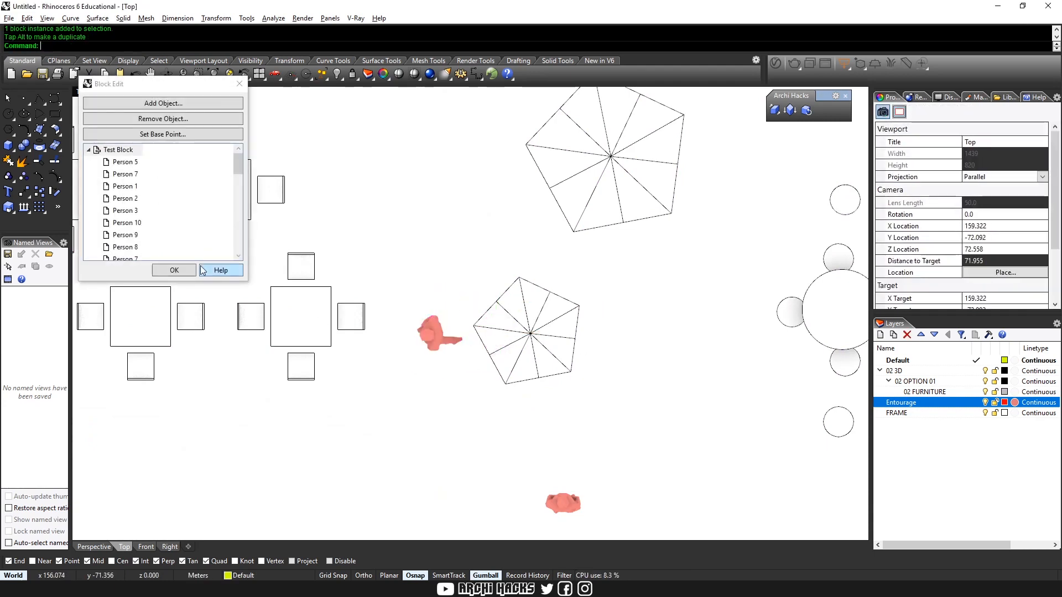
pyautogui.press('Return')
# Check the relocated person beside the small pentagonal seat in the oblique plan copy
pyautogui.scroll(-20, 624, 405)
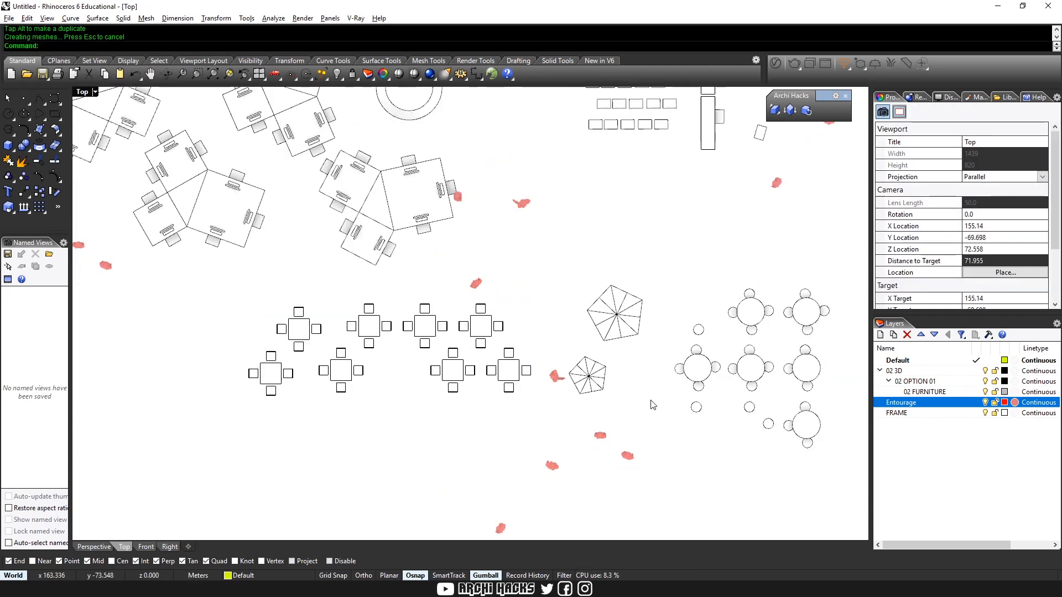
pyautogui.moveTo(547, 210); pyautogui.dragTo(700, 513, button='right')
pyautogui.scroll(15, 558, 300)
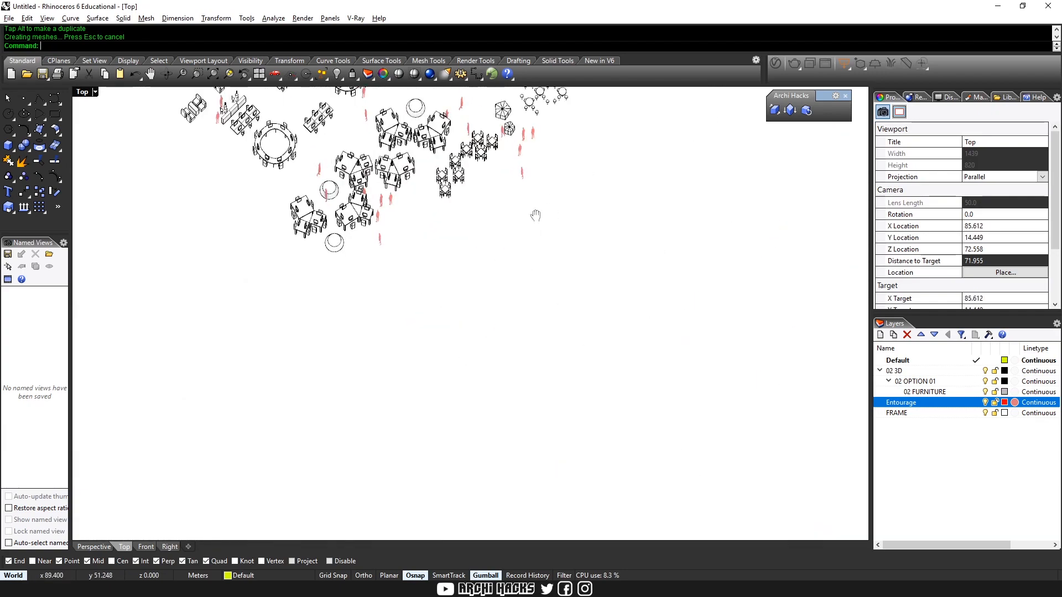
pyautogui.scroll(4, 558, 300)
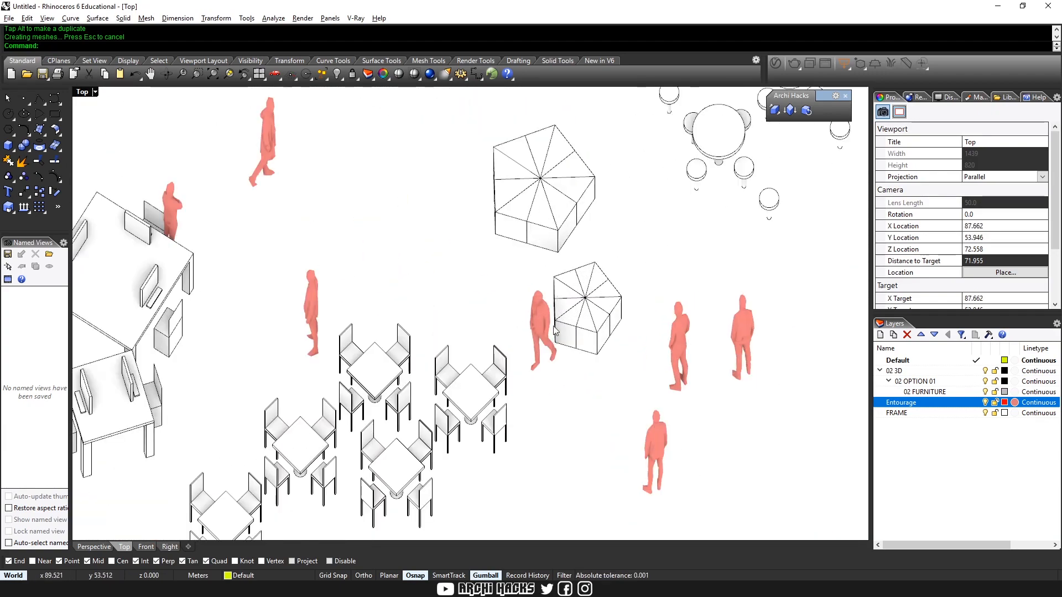
pyautogui.scroll(-10, 558, 301)
pyautogui.moveTo(506, 211); pyautogui.dragTo(684, 321, button='right')
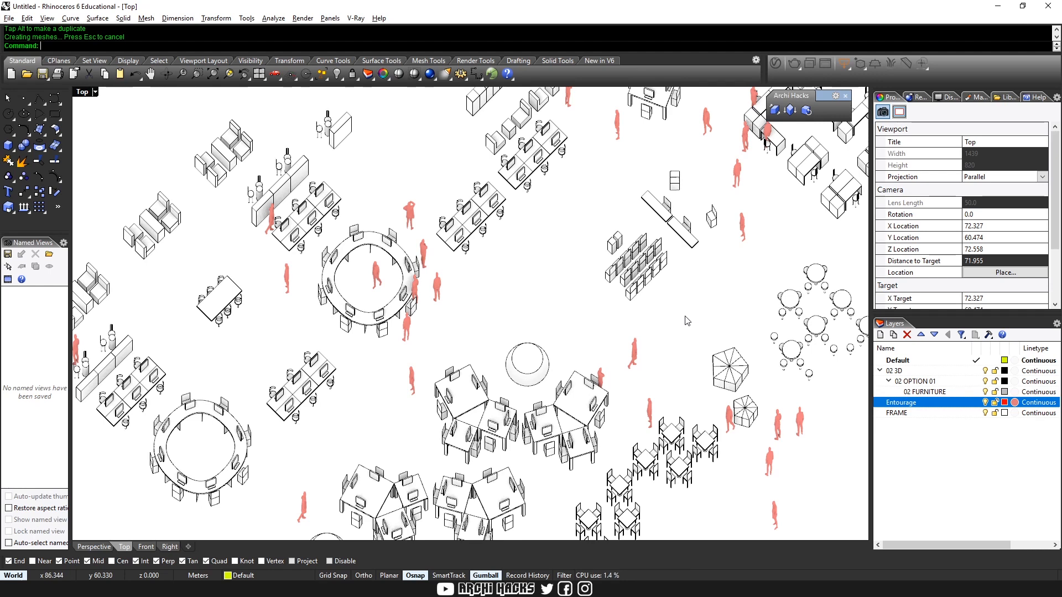